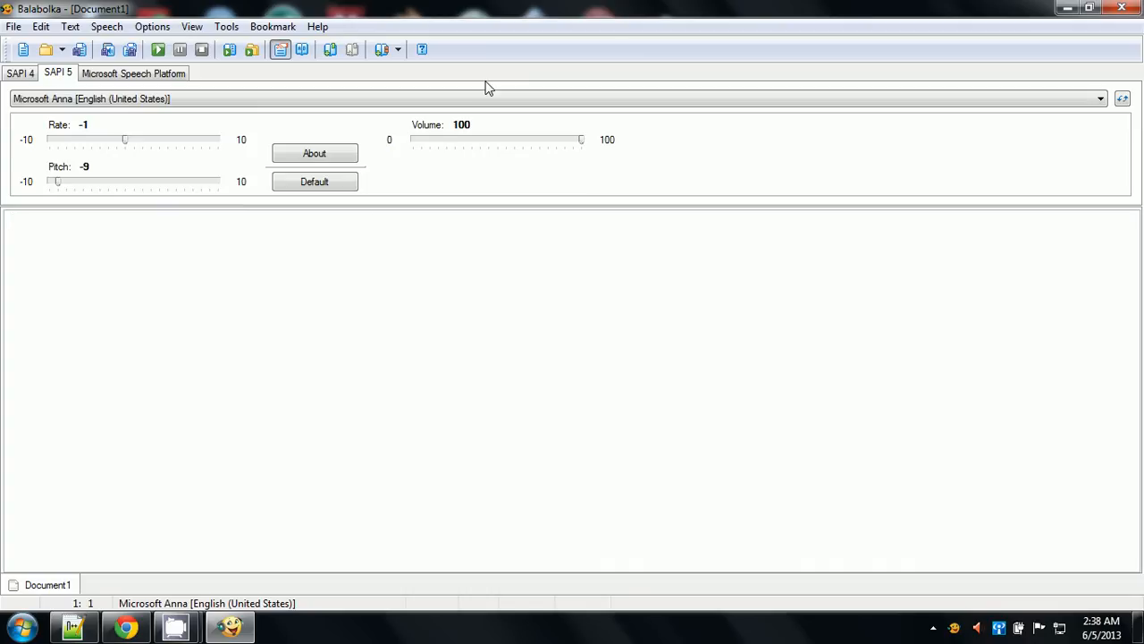
# Step: Enter the text "hey all al this is me I am talking" in Document1
pyautogui.click(327, 236)
pyautogui.write('hey all al')
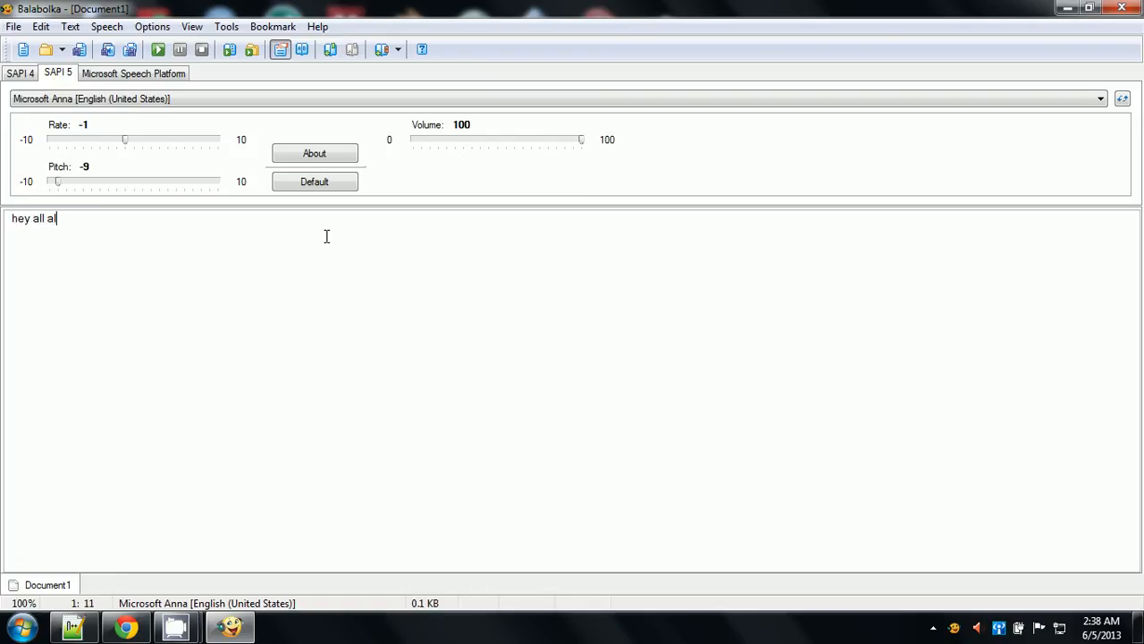
pyautogui.write(' this is me')
pyautogui.write(' l')
pyautogui.write(' am talkin')
pyautogui.write('g')
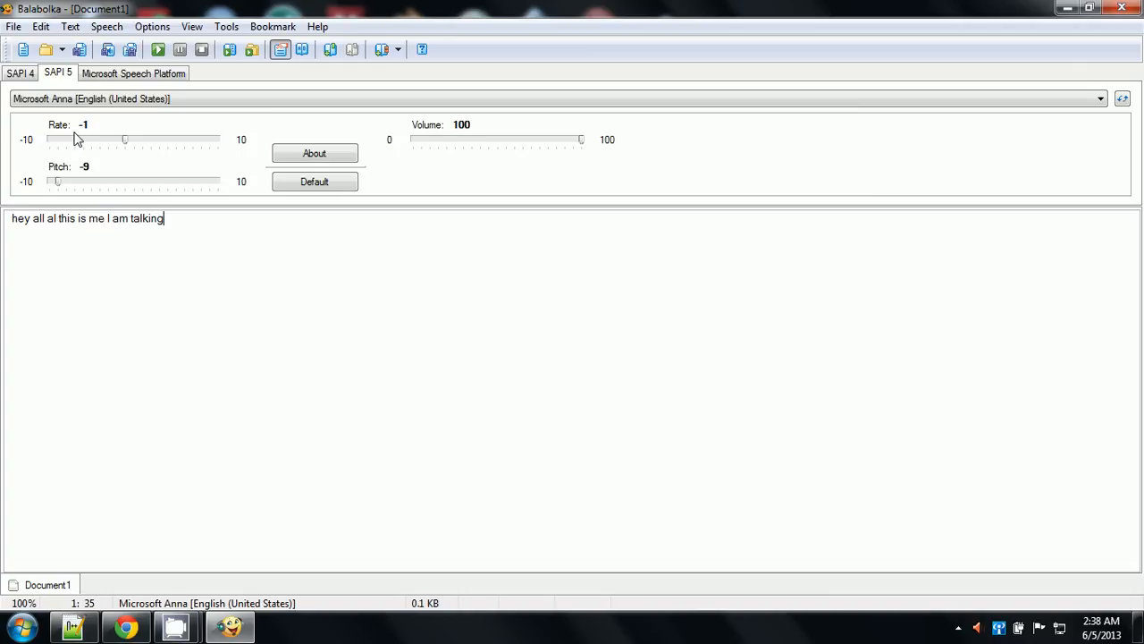
# Step: Examine the voices available under SAPI 5 and Microsoft Speech Platform, ending on the SAPI 5 settings
pyautogui.click(148, 98)
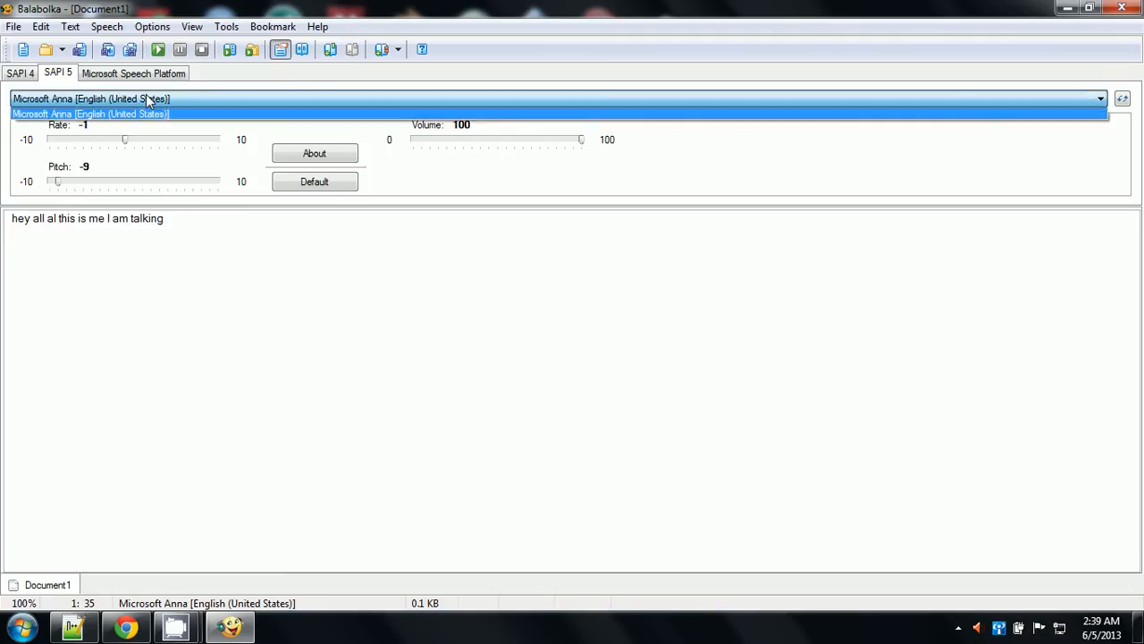
pyautogui.click(148, 98)
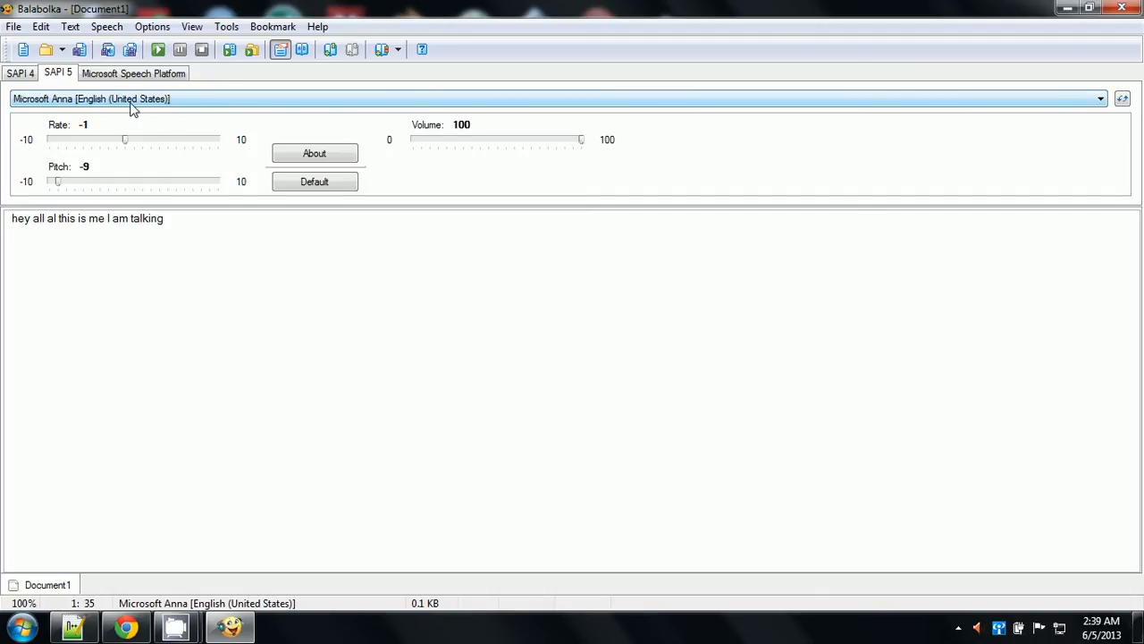
pyautogui.click(101, 99)
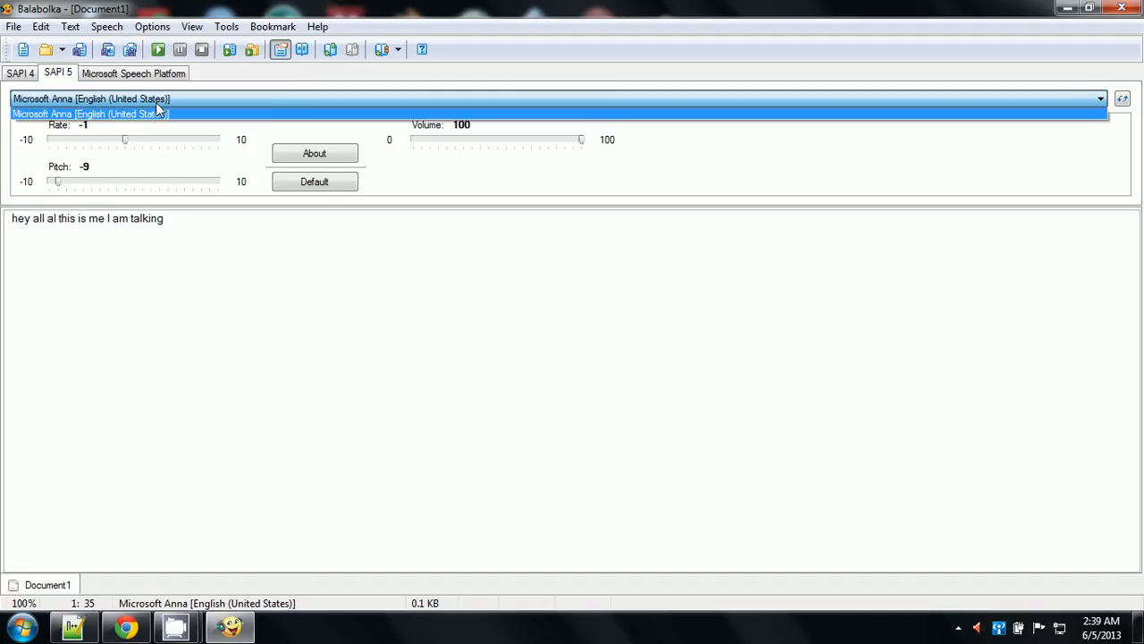
pyautogui.click(138, 75)
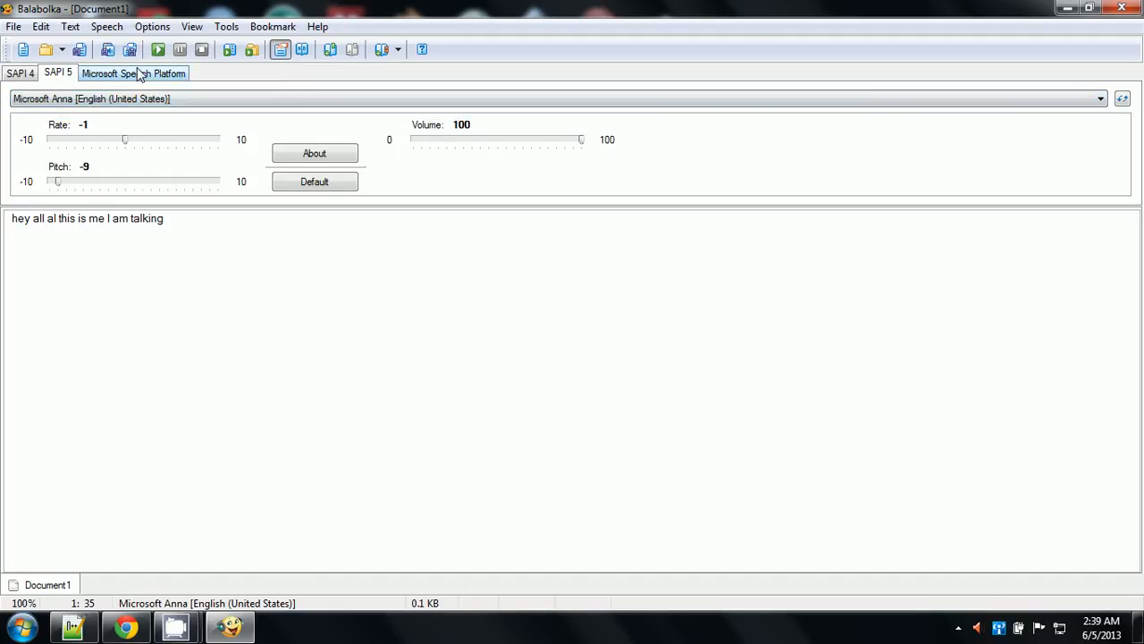
pyautogui.click(136, 75)
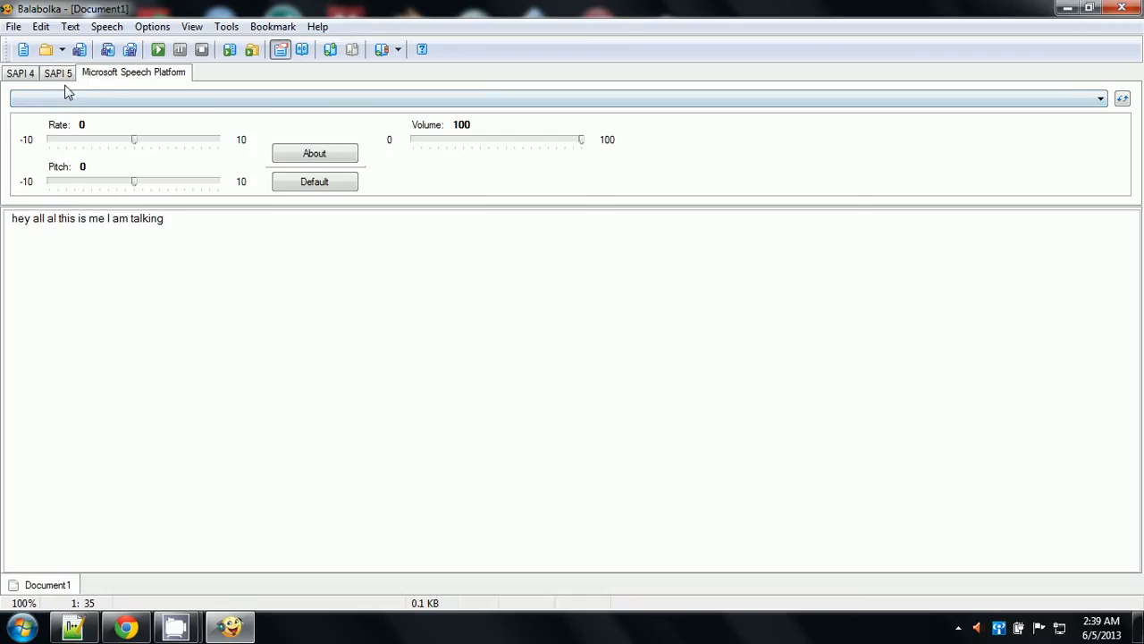
pyautogui.click(61, 76)
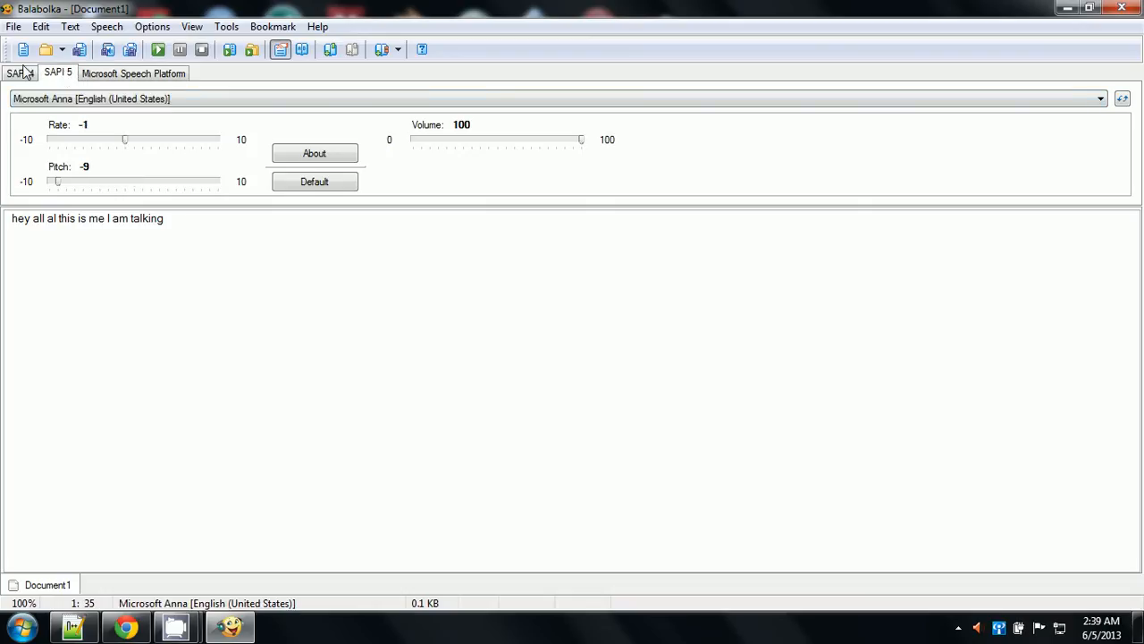
pyautogui.click(107, 79)
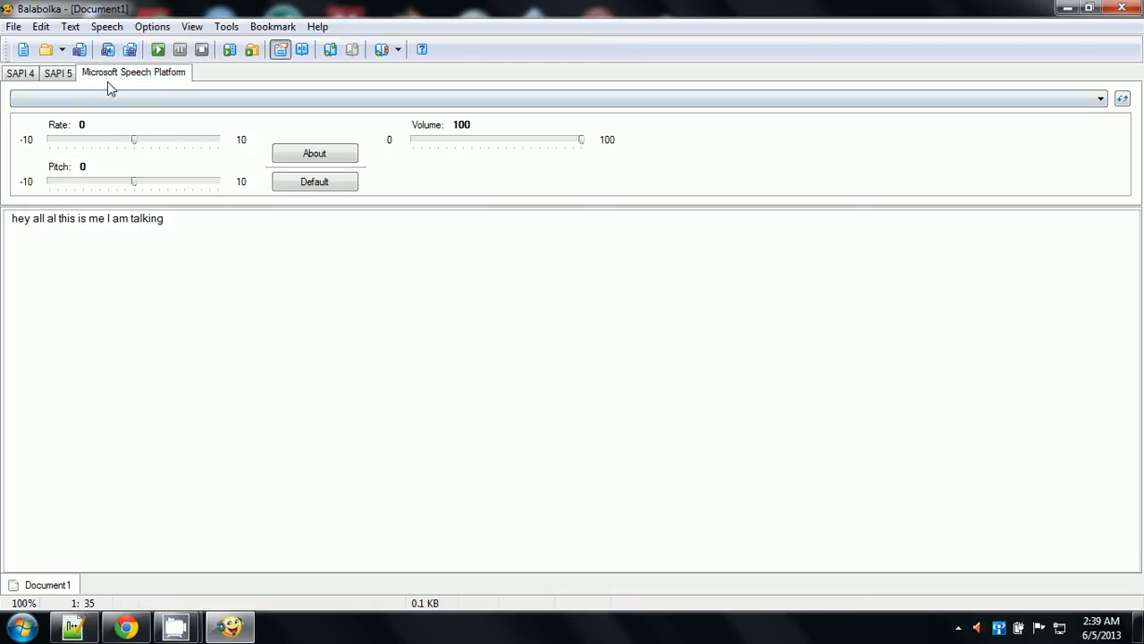
pyautogui.click(68, 76)
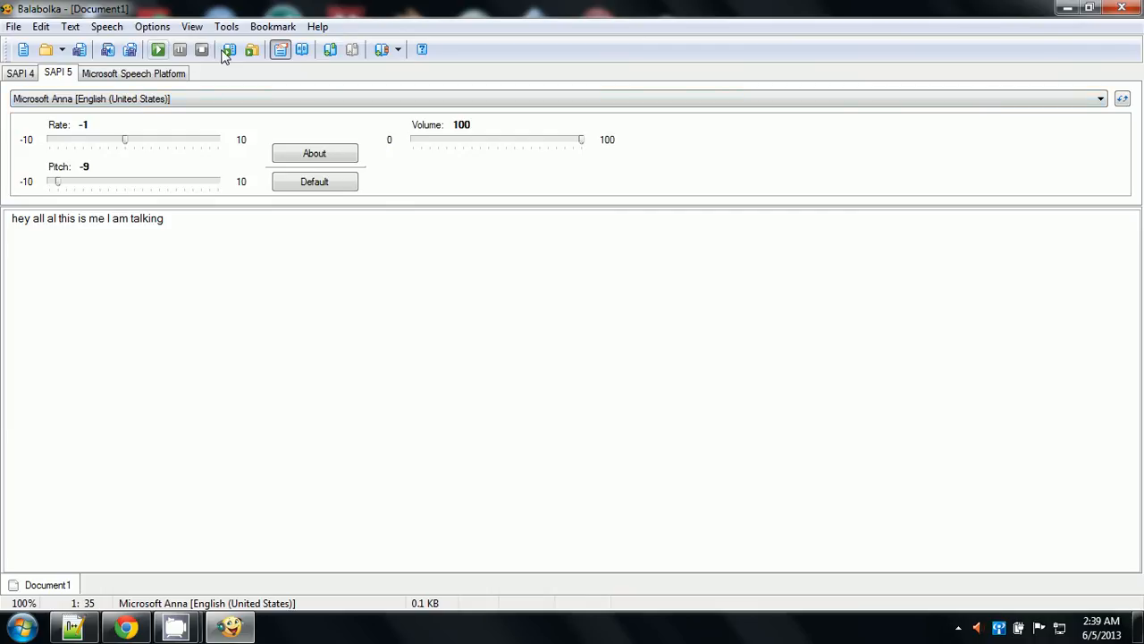
# Step: Create a new blank document, and view its text file save options without saving
pyautogui.click(24, 52)
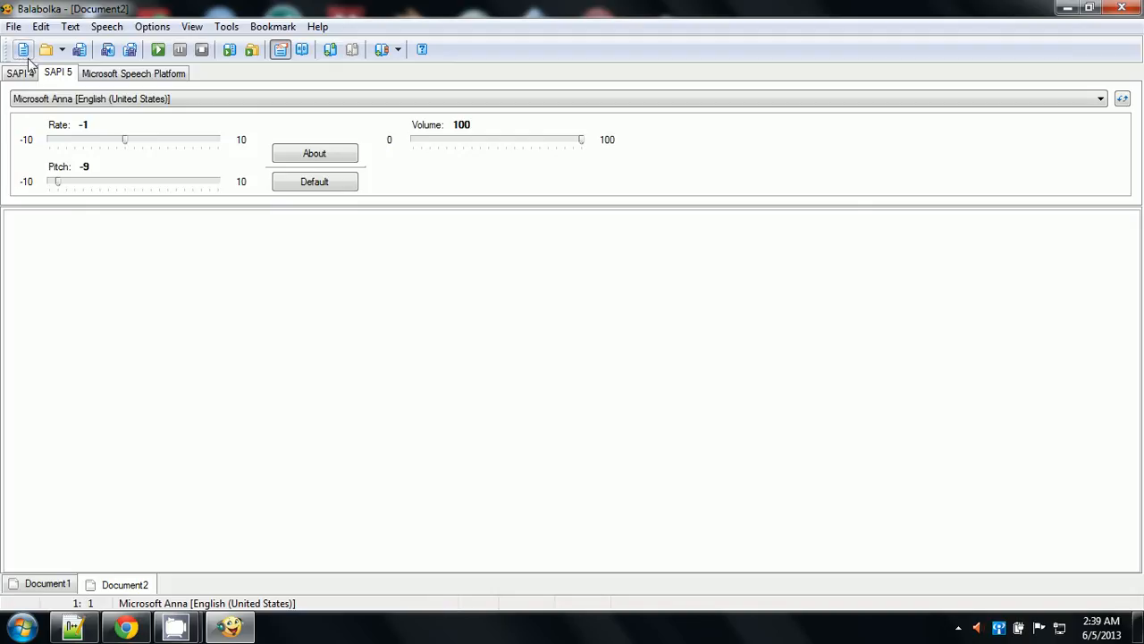
pyautogui.click(79, 49)
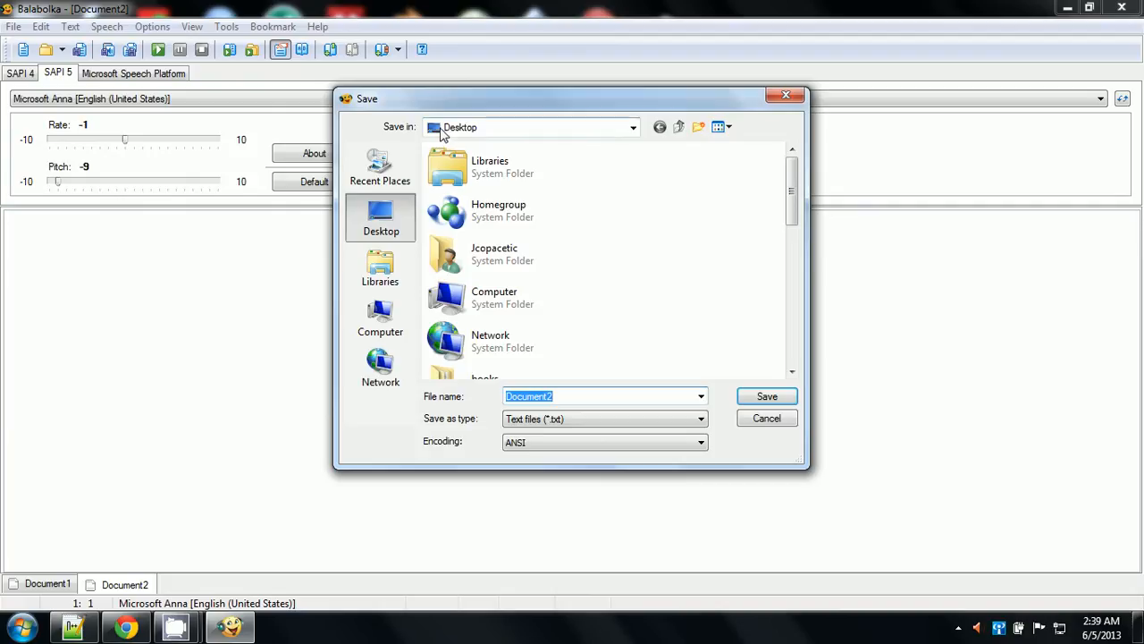
pyautogui.click(784, 96)
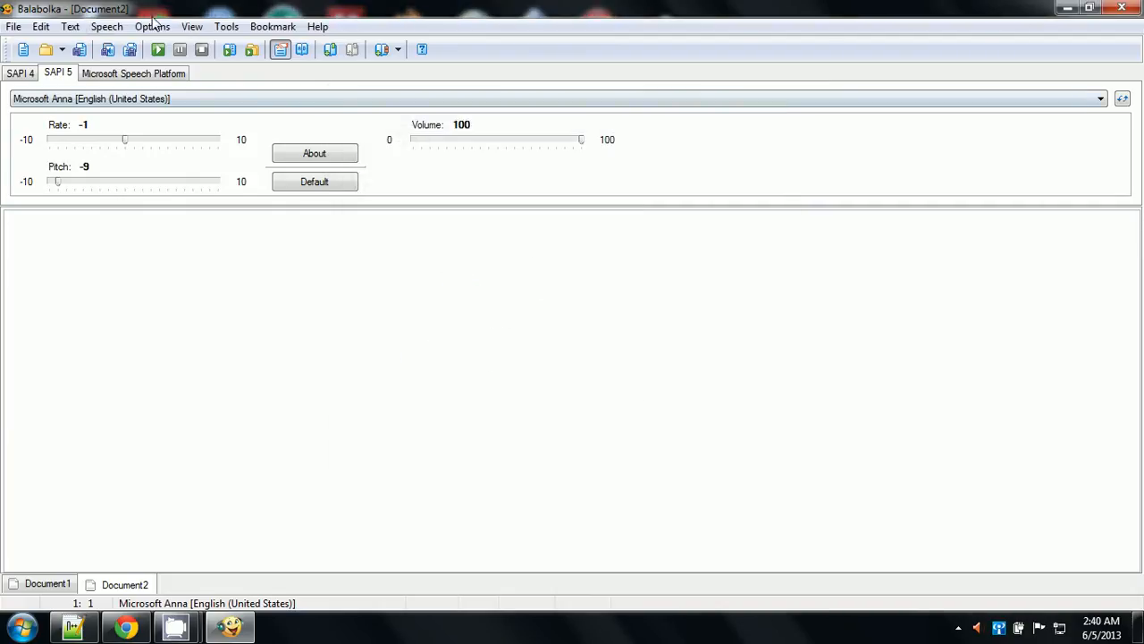
# Step: View the audio file save options without saving, and try to split the empty document into audio files
pyautogui.click(108, 50)
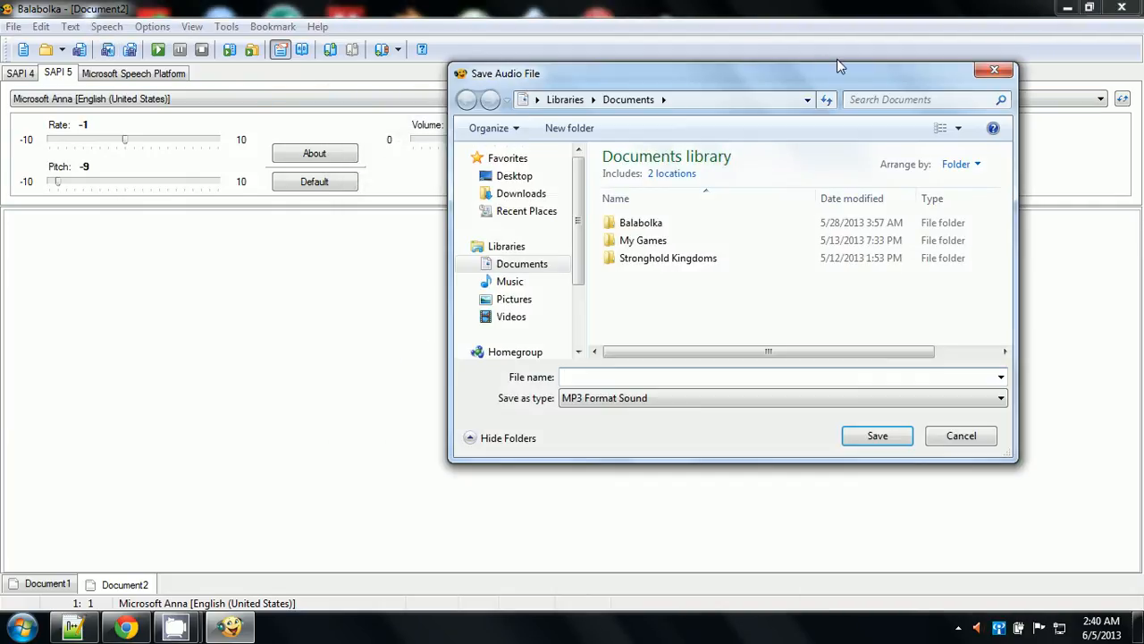
pyautogui.click(993, 70)
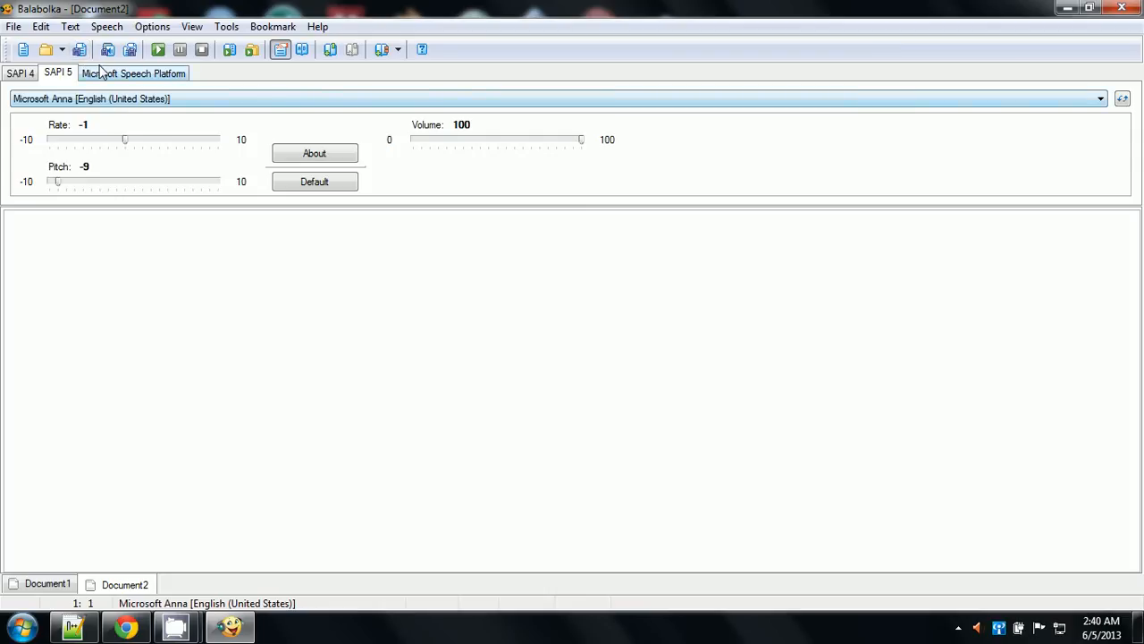
pyautogui.click(129, 51)
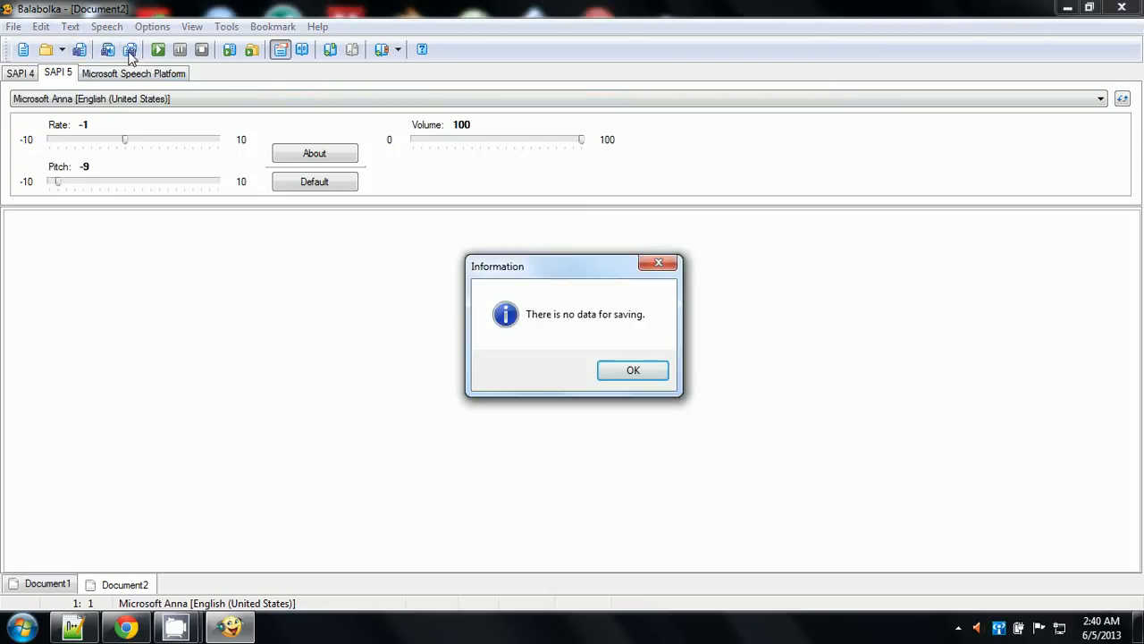
pyautogui.click(659, 263)
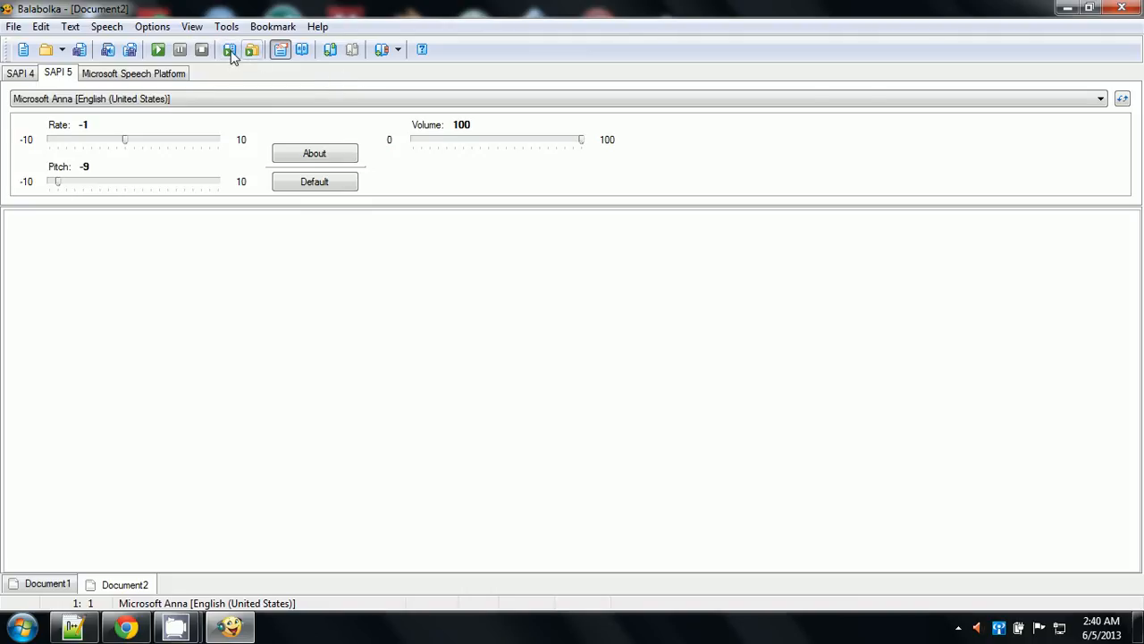
# Step: Listen to the clipboard text read aloud, raising the system volume during playback
pyautogui.click(253, 52)
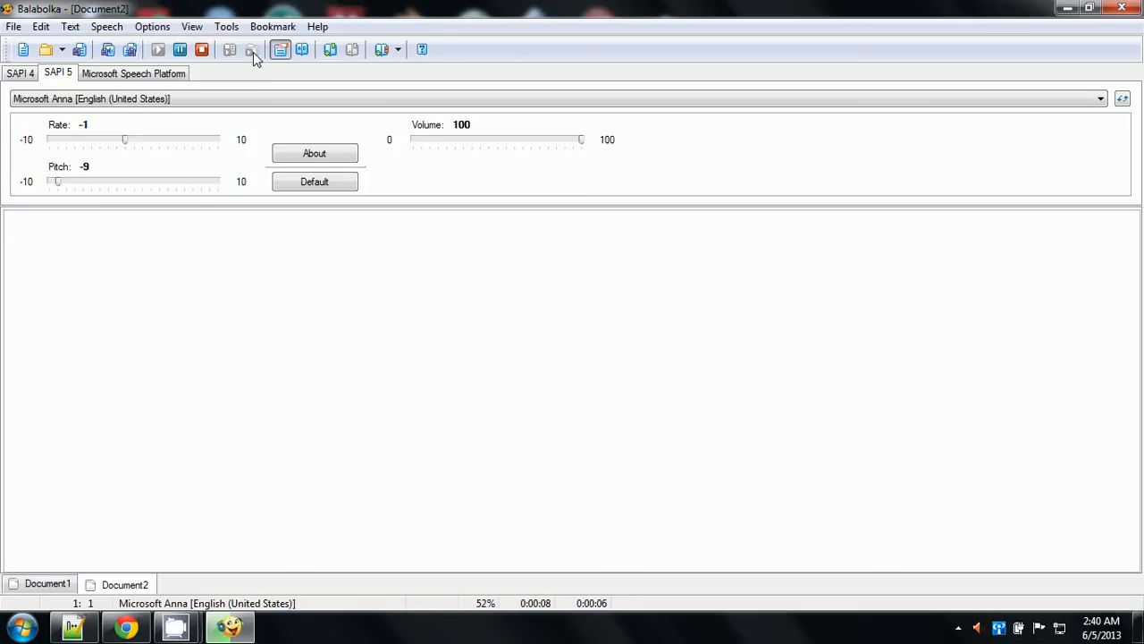
pyautogui.press('XF86AudioRaiseVolume')
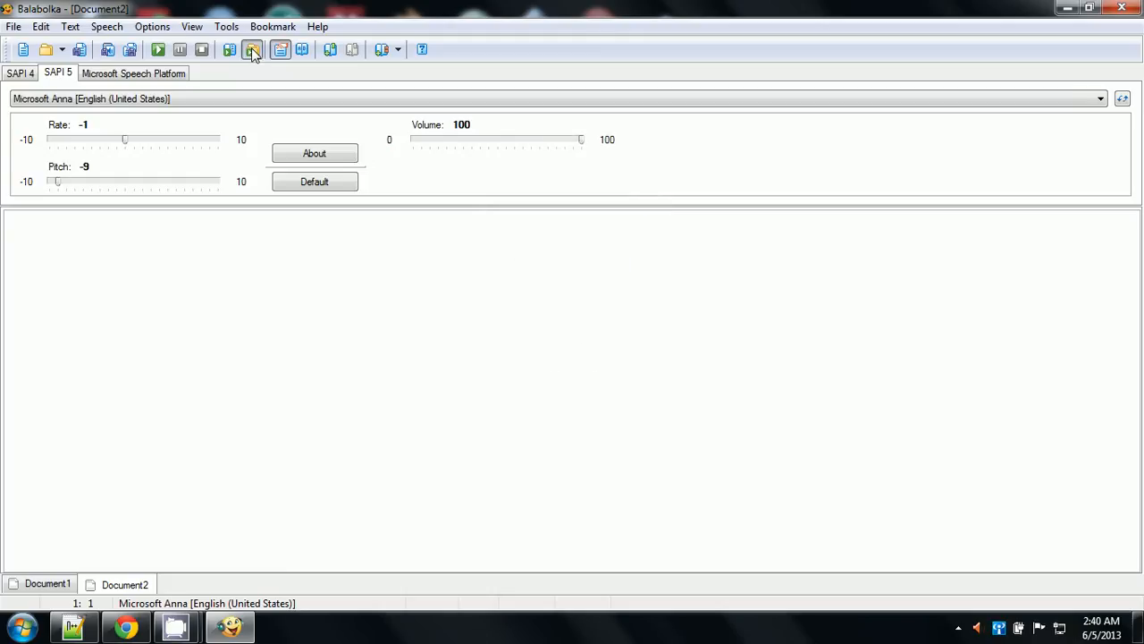
pyautogui.click(252, 49)
# Step: Hide the voice settings, view the pronunciation dictionaries and homographs, and restore the original layout
pyautogui.click(279, 51)
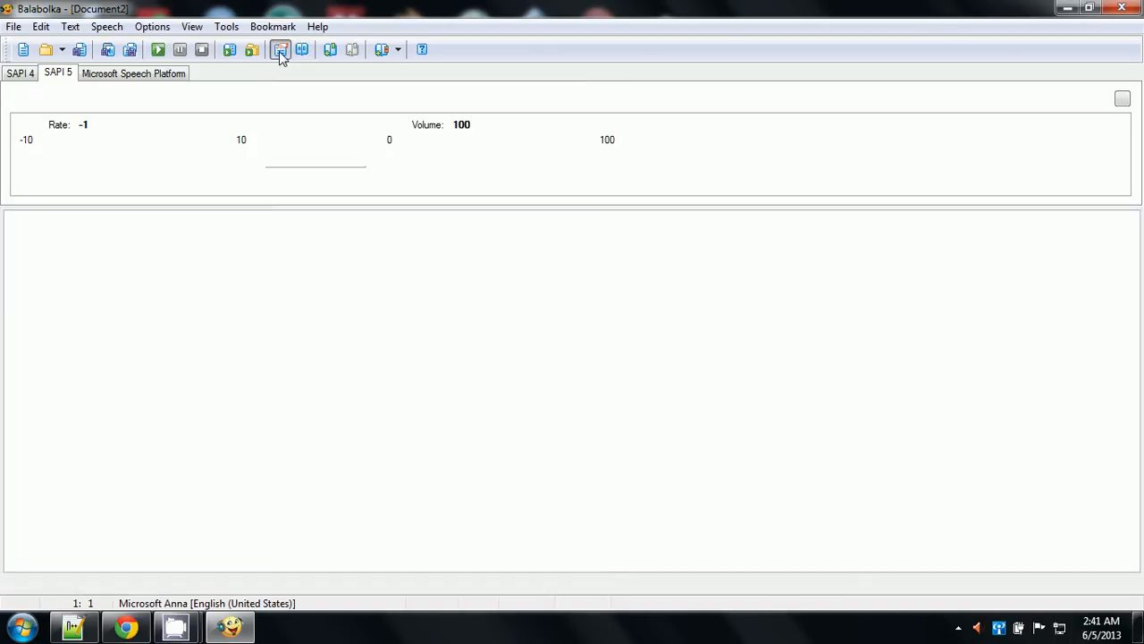
pyautogui.click(278, 51)
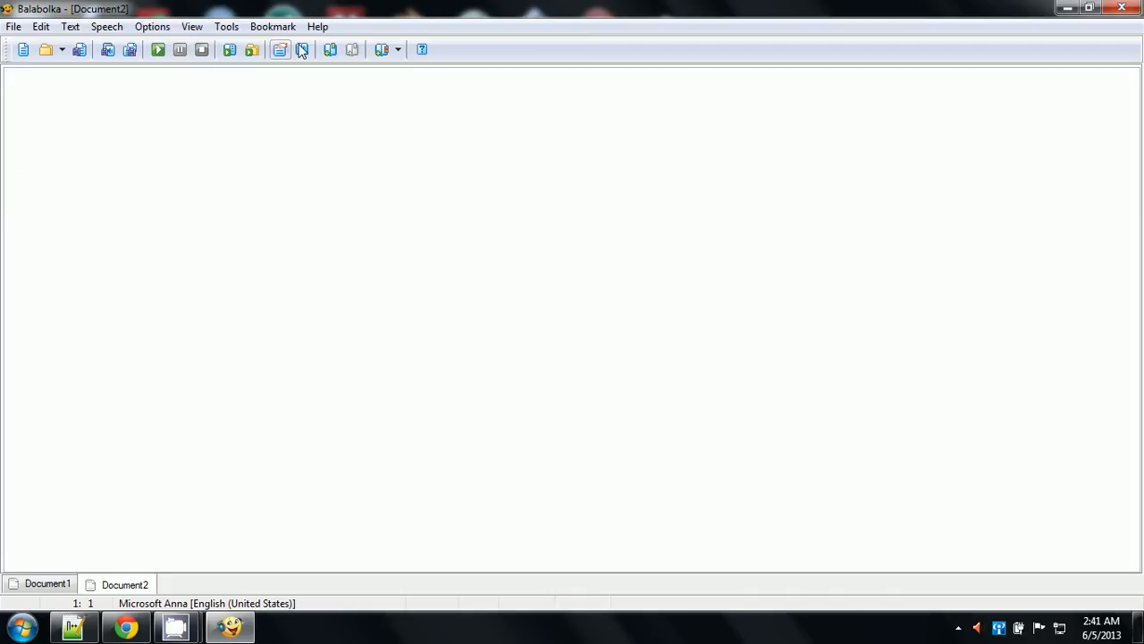
pyautogui.click(302, 51)
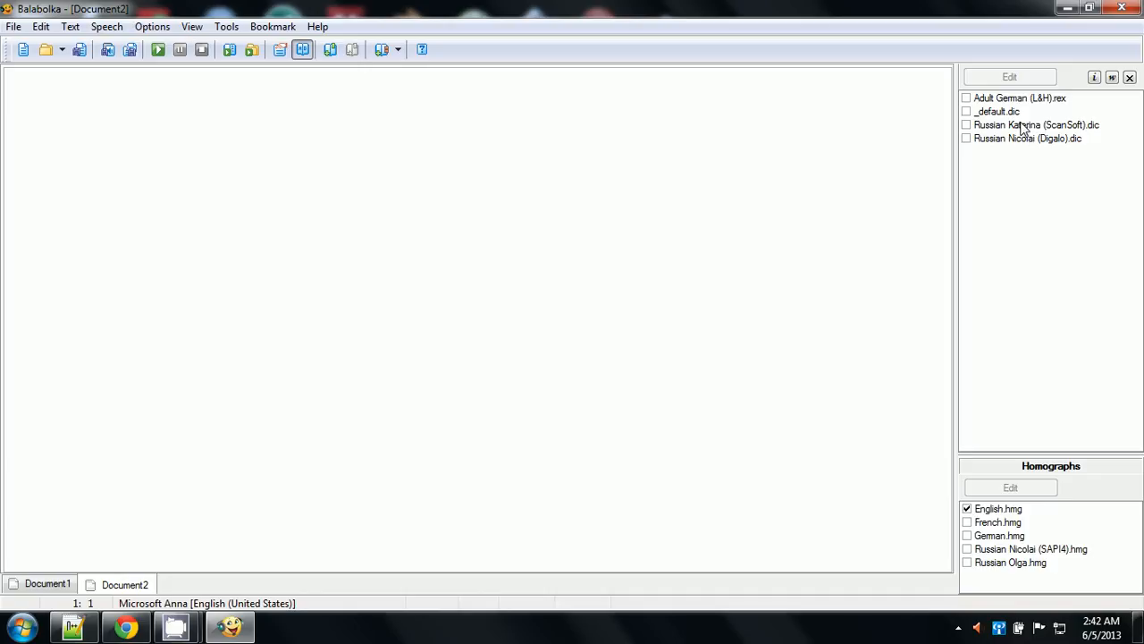
pyautogui.click(303, 51)
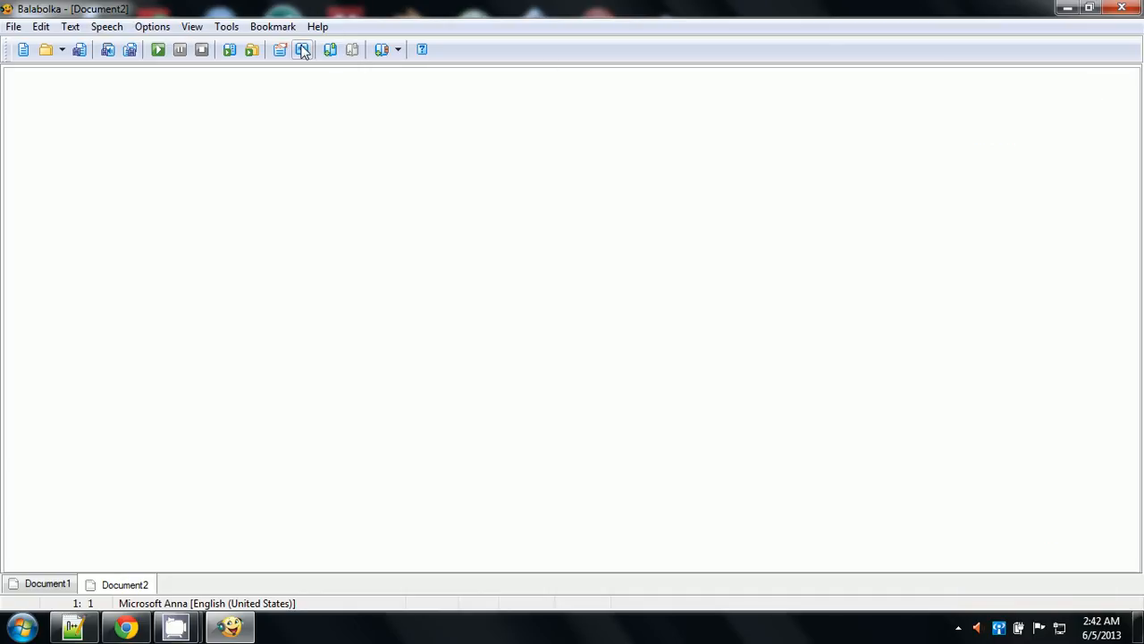
pyautogui.click(279, 50)
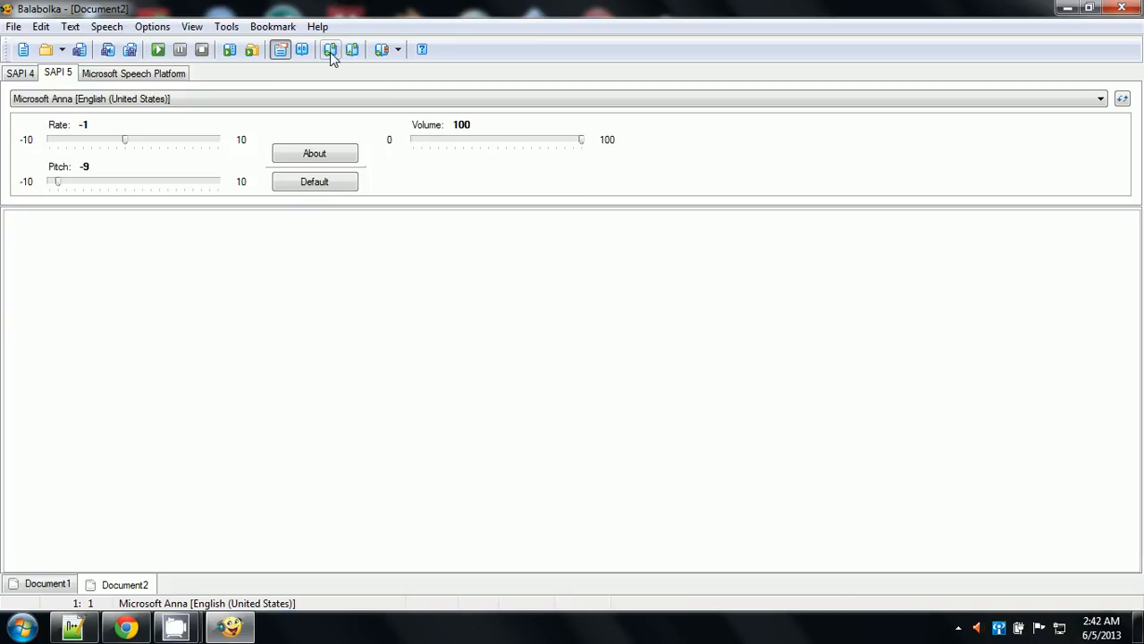
# Step: Open the program's help and read the Voices topic, including the free SAPI 4 voices
pyautogui.click(422, 50)
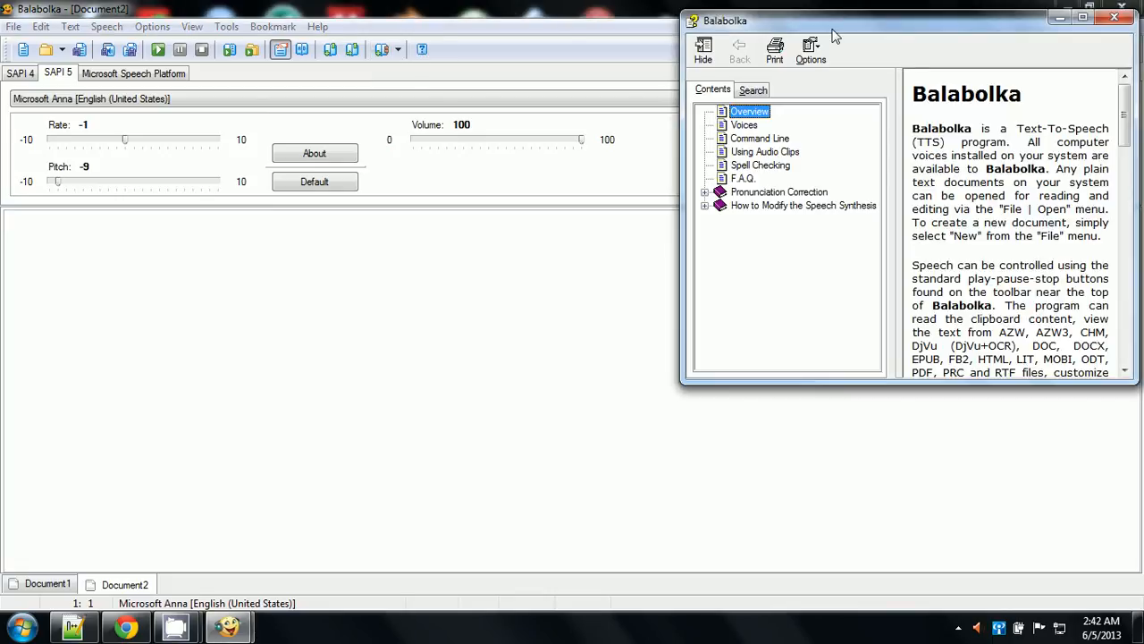
pyautogui.click(765, 127)
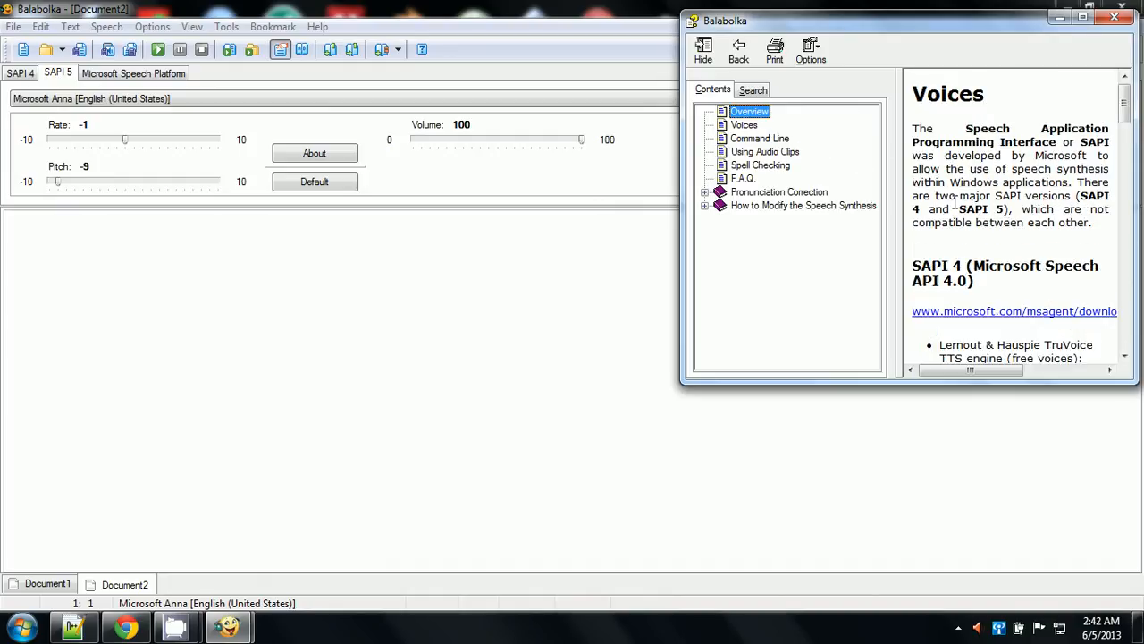
pyautogui.moveTo(1125, 104); pyautogui.dragTo(1133, 163)
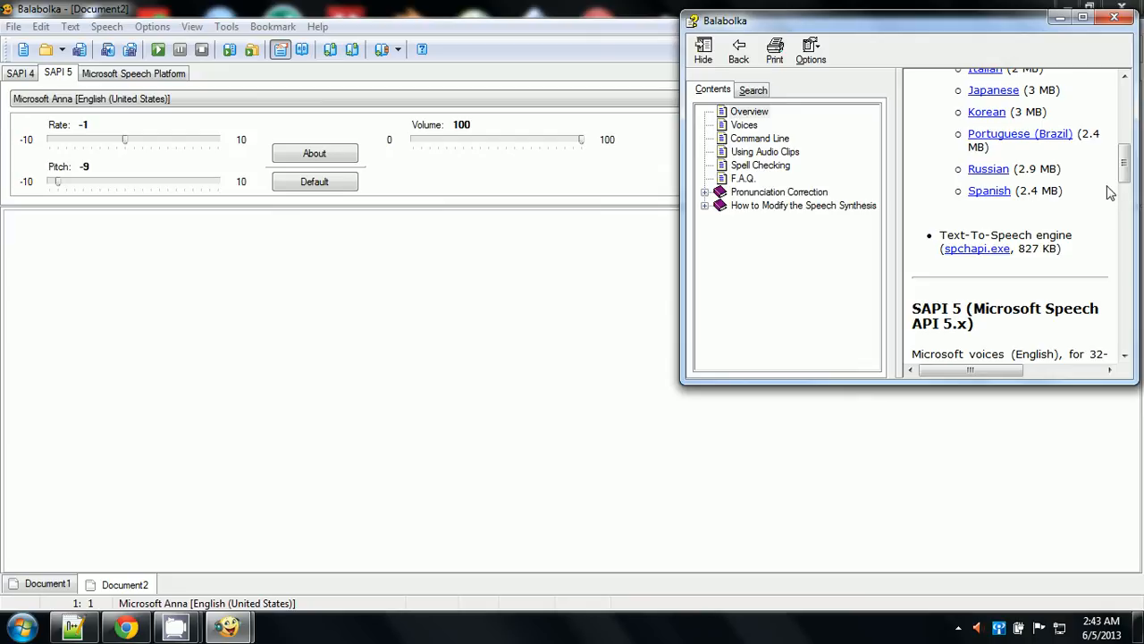
pyautogui.scroll(2, 1118, 159)
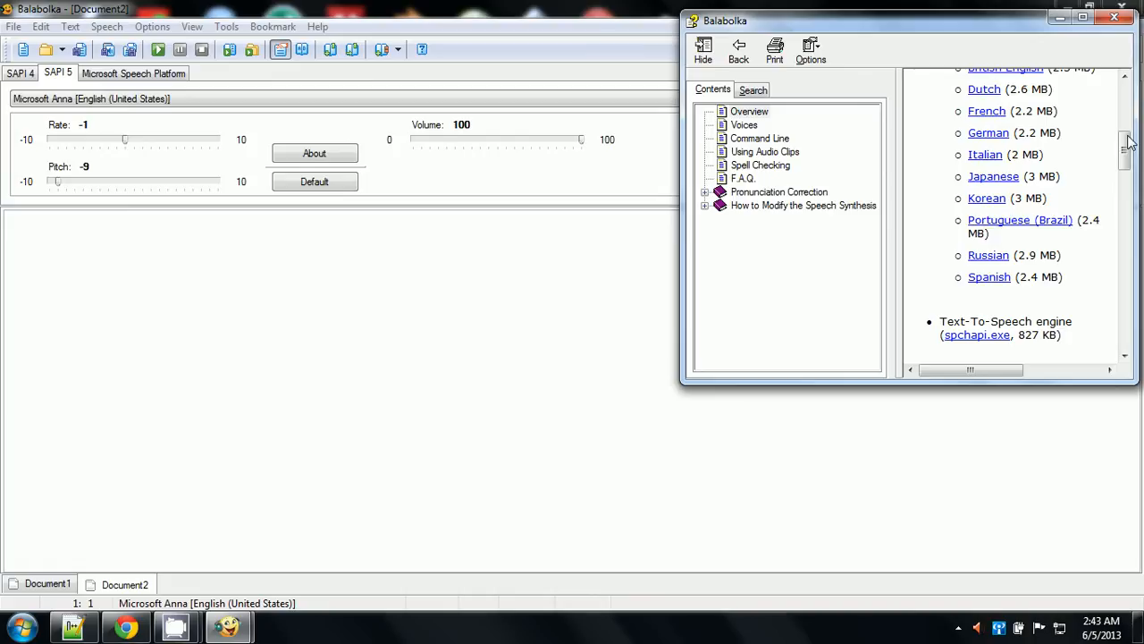
pyautogui.moveTo(1128, 141); pyautogui.dragTo(1124, 128)
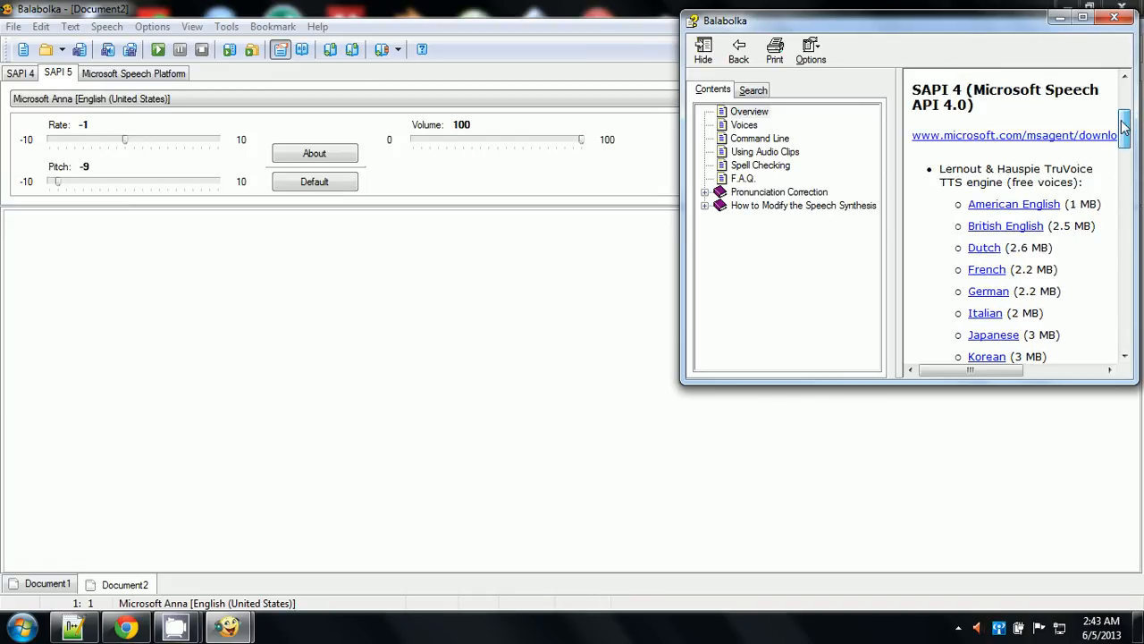
pyautogui.moveTo(1124, 128); pyautogui.dragTo(1124, 134)
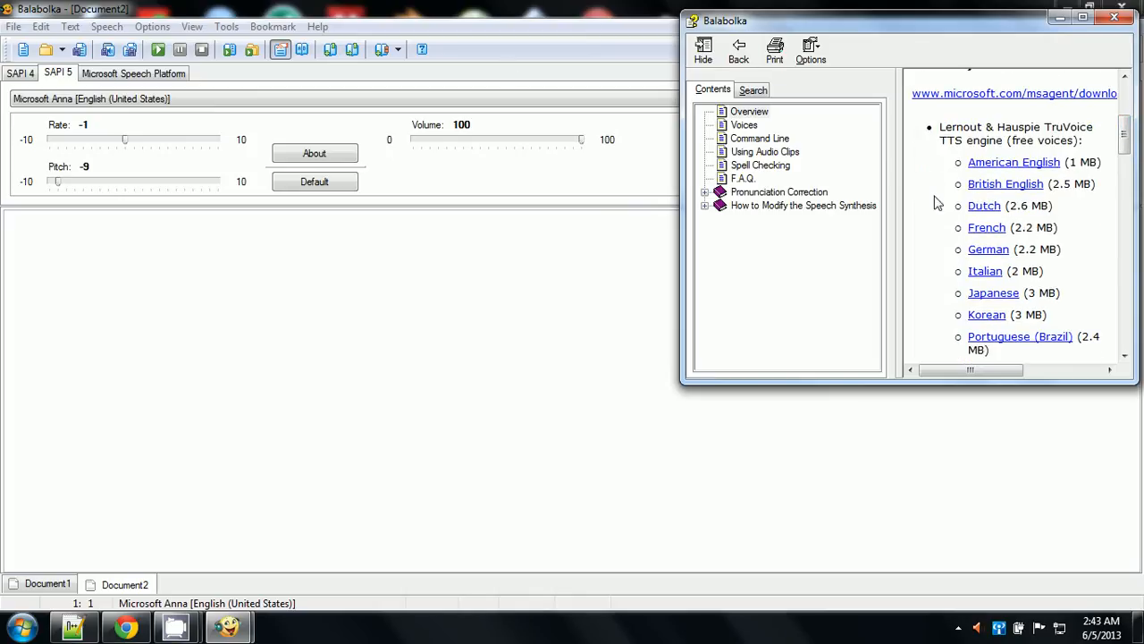
# Step: Download the American English Lernout & Hauspie TruVoice engine from the SAPI 4 section of the Voices help topic
pyautogui.click(744, 126)
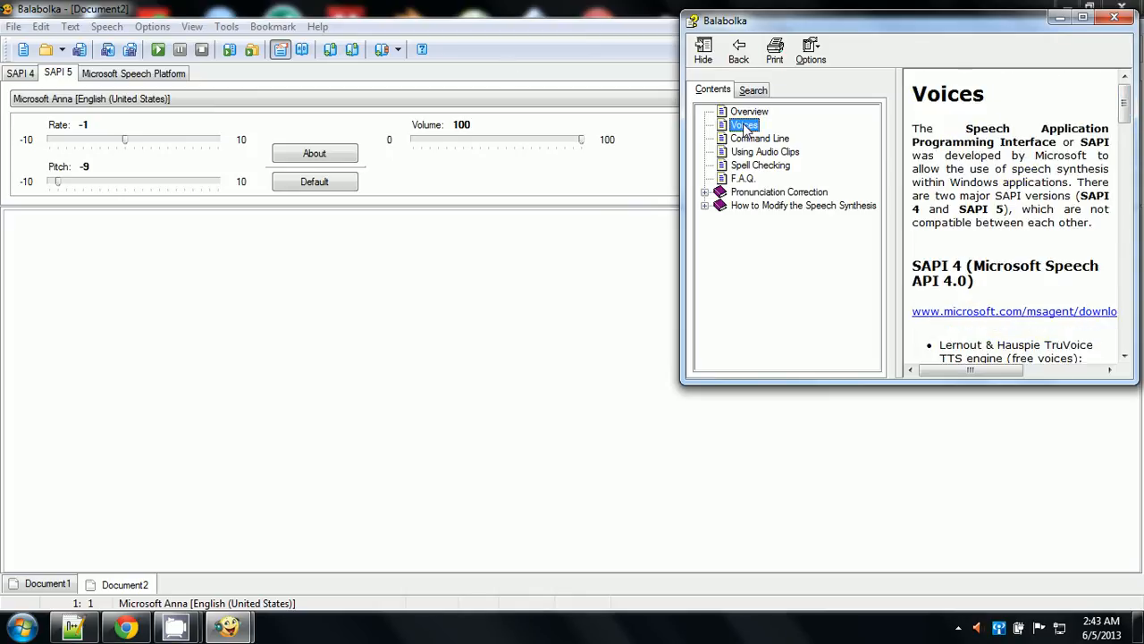
pyautogui.click(1125, 114)
pyautogui.click(1124, 150)
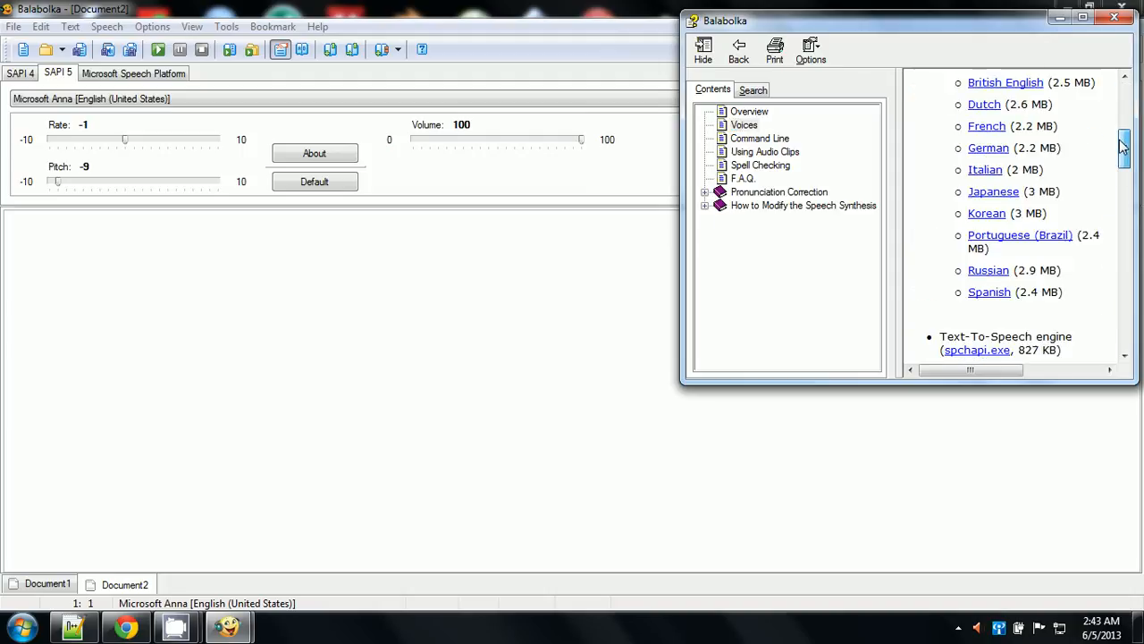
pyautogui.moveTo(1123, 147); pyautogui.dragTo(1122, 140)
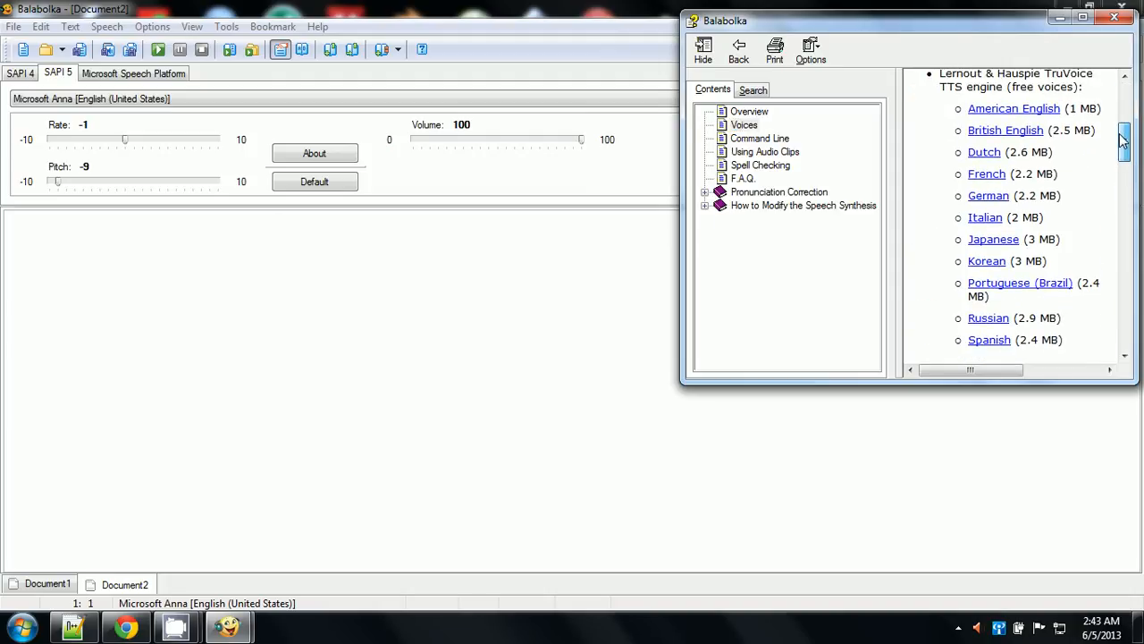
pyautogui.click(997, 111)
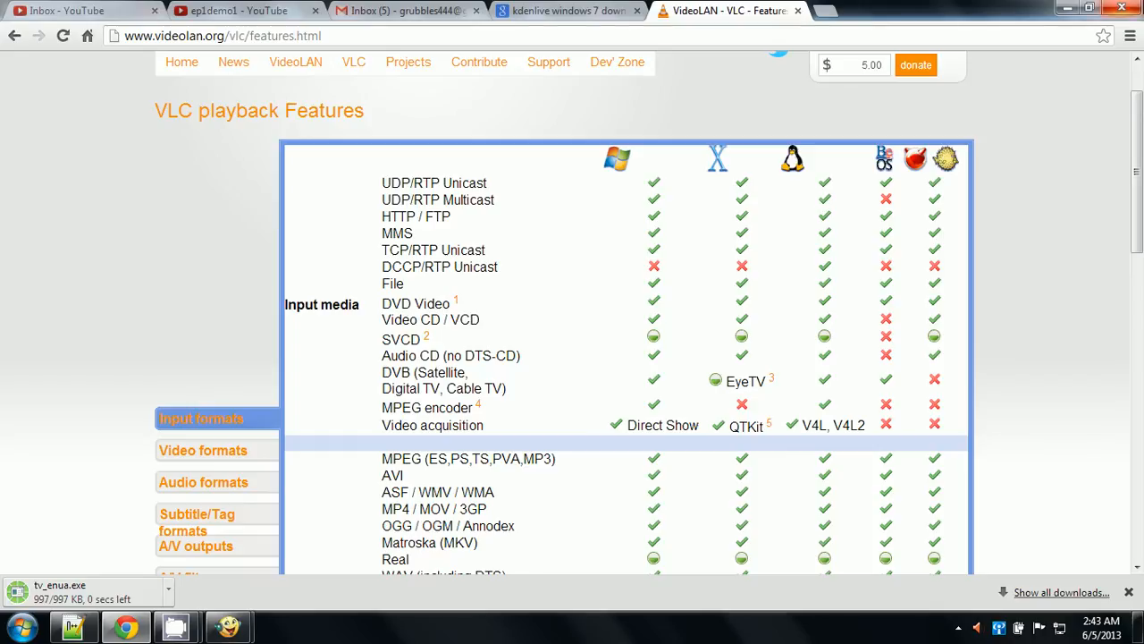
# Step: Close the web browser while keeping the voice engine download, and close the Balabolka help window
pyautogui.click(1122, 9)
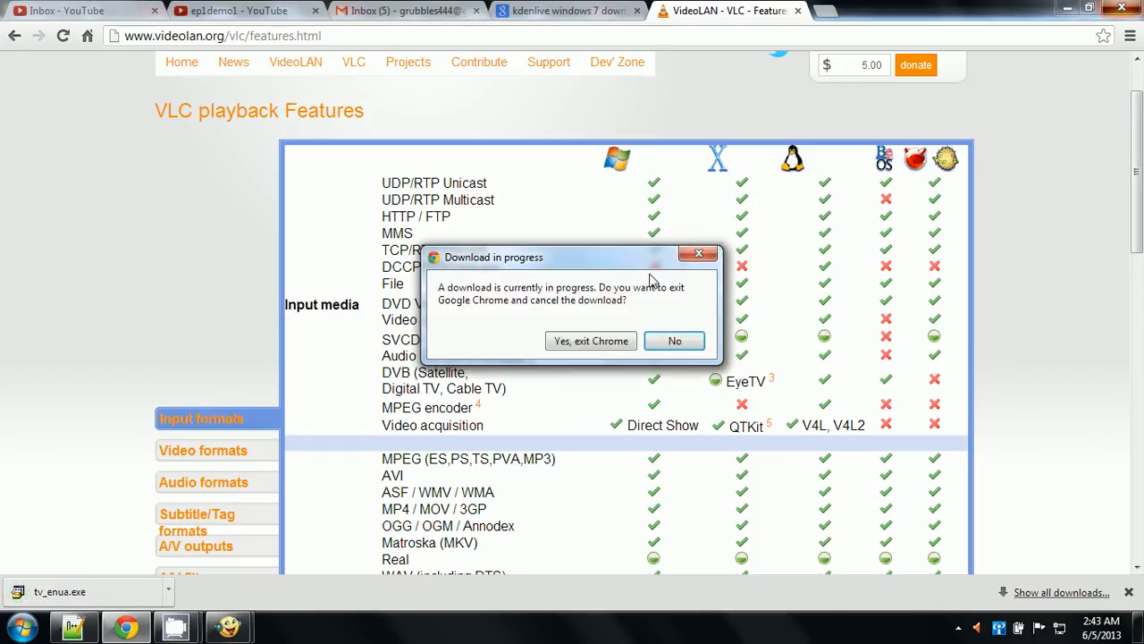
pyautogui.click(696, 254)
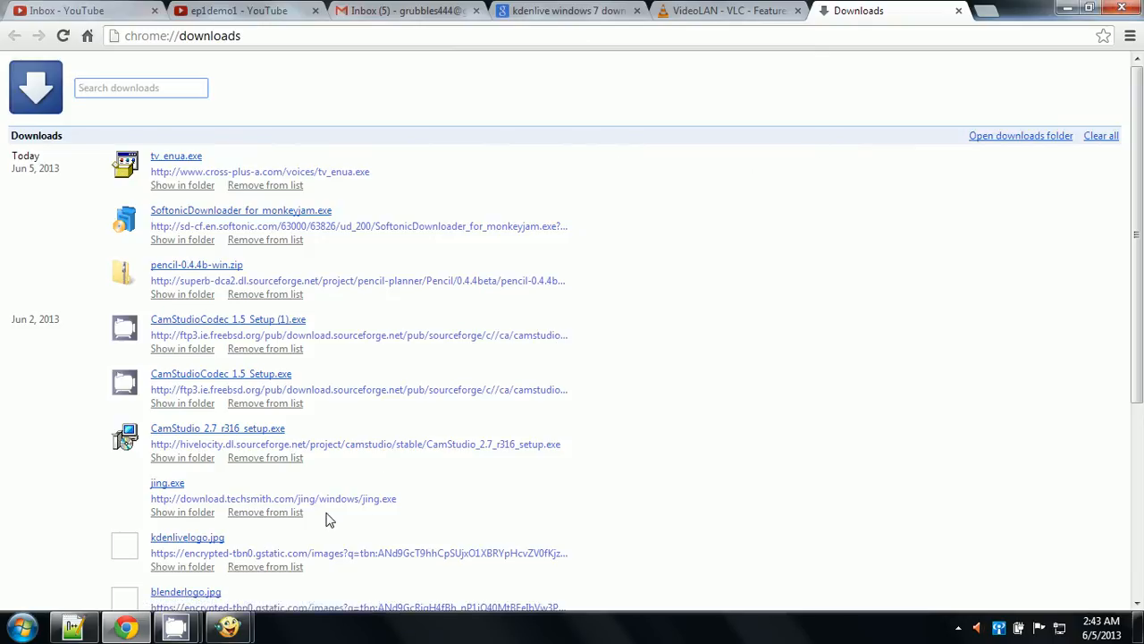
pyautogui.click(1124, 9)
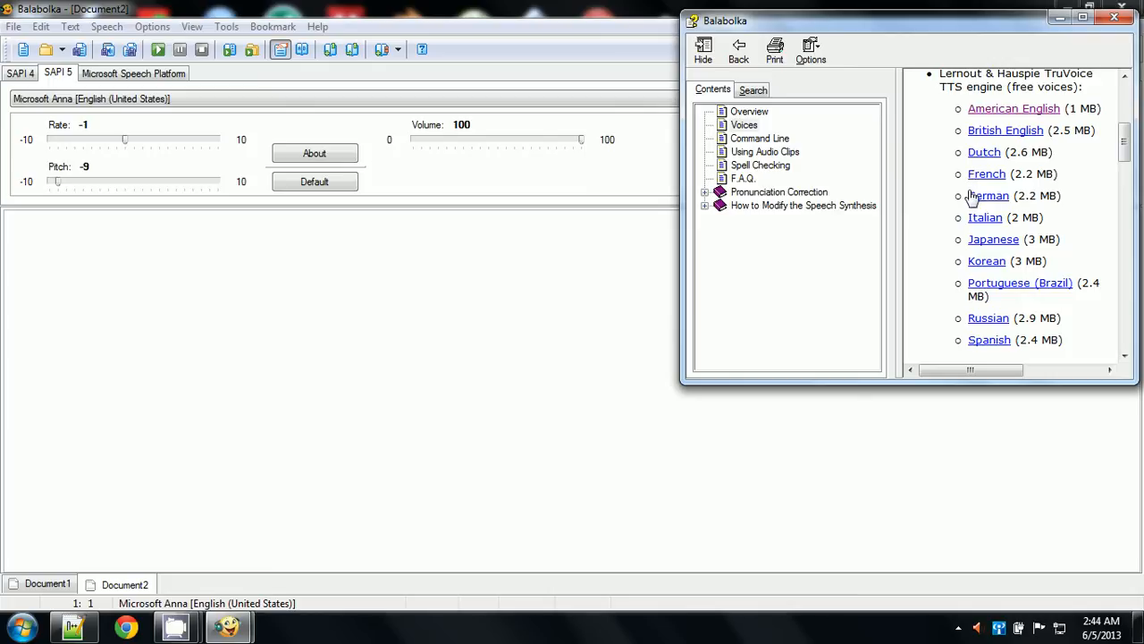
pyautogui.click(1115, 20)
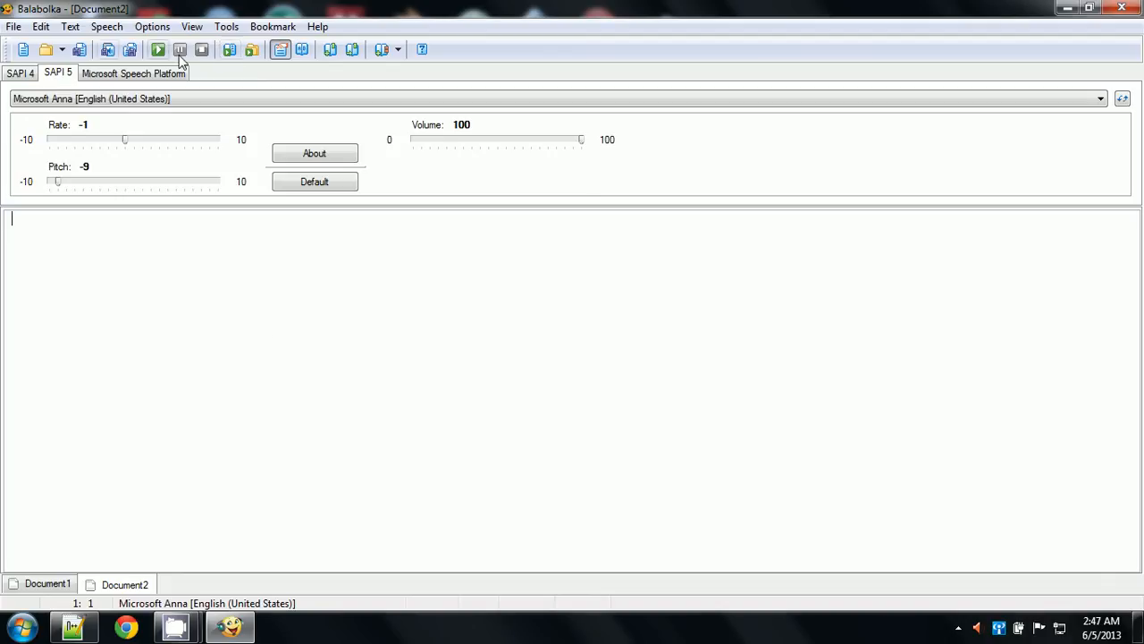
# Step: Review the program's file, text, speech and voice option commands, including the output encodings for PDF
pyautogui.click(16, 27)
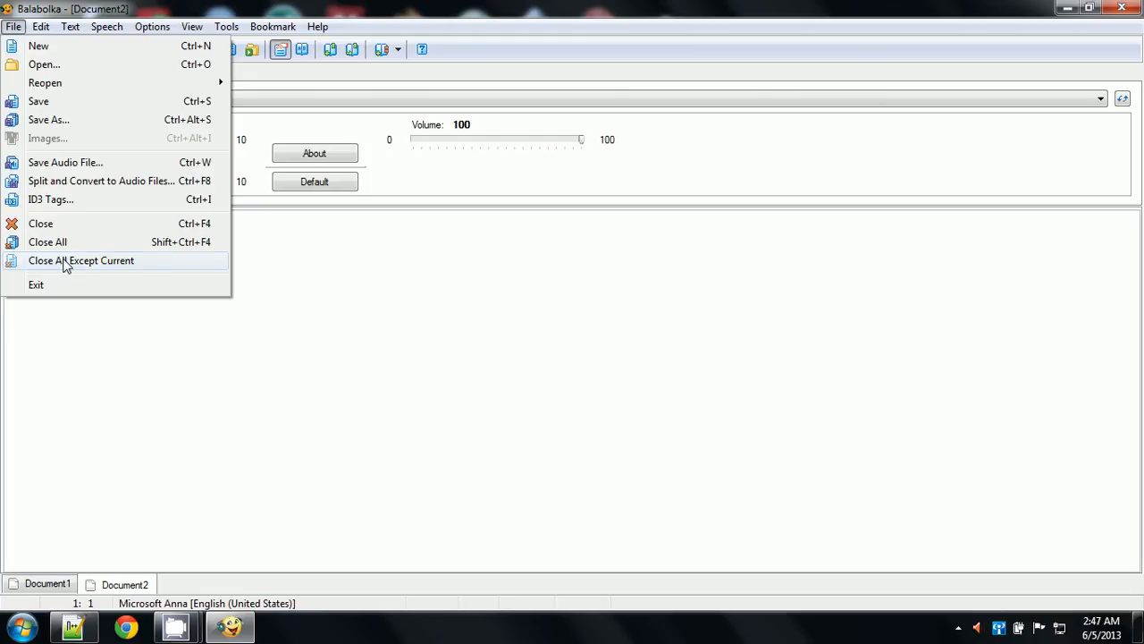
pyautogui.moveTo(70, 27)
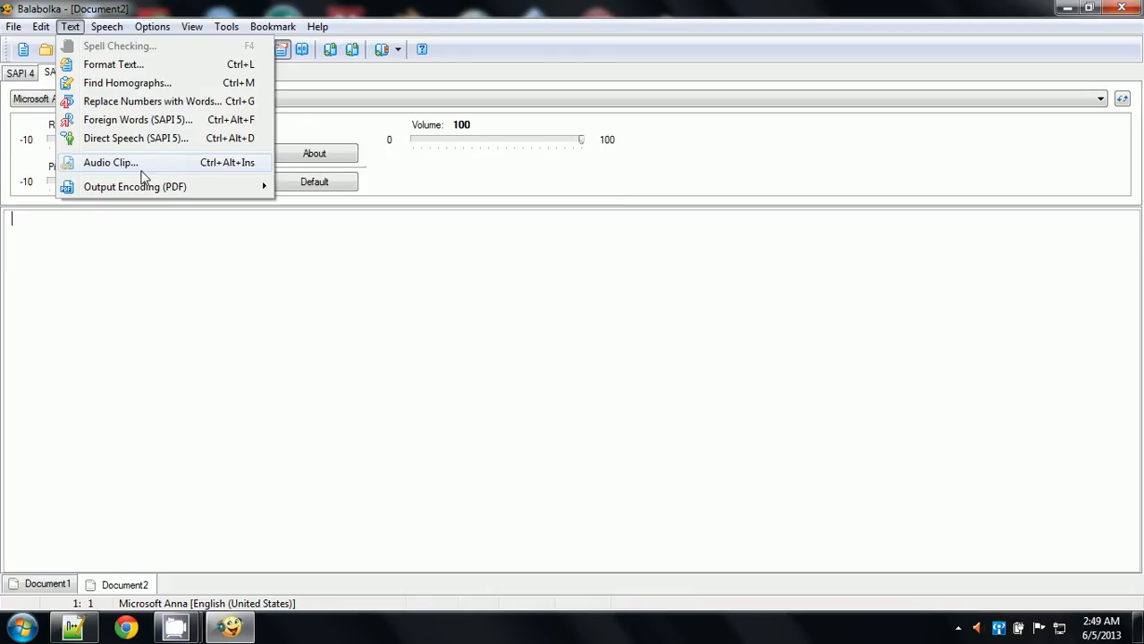
pyautogui.moveTo(179, 195)
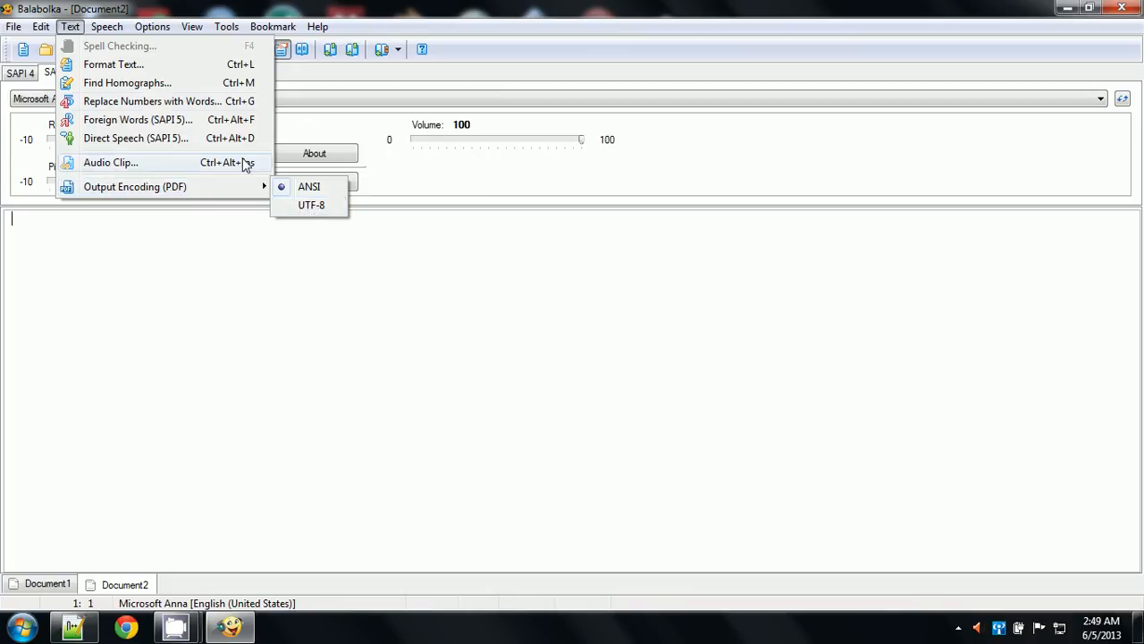
pyautogui.moveTo(222, 193)
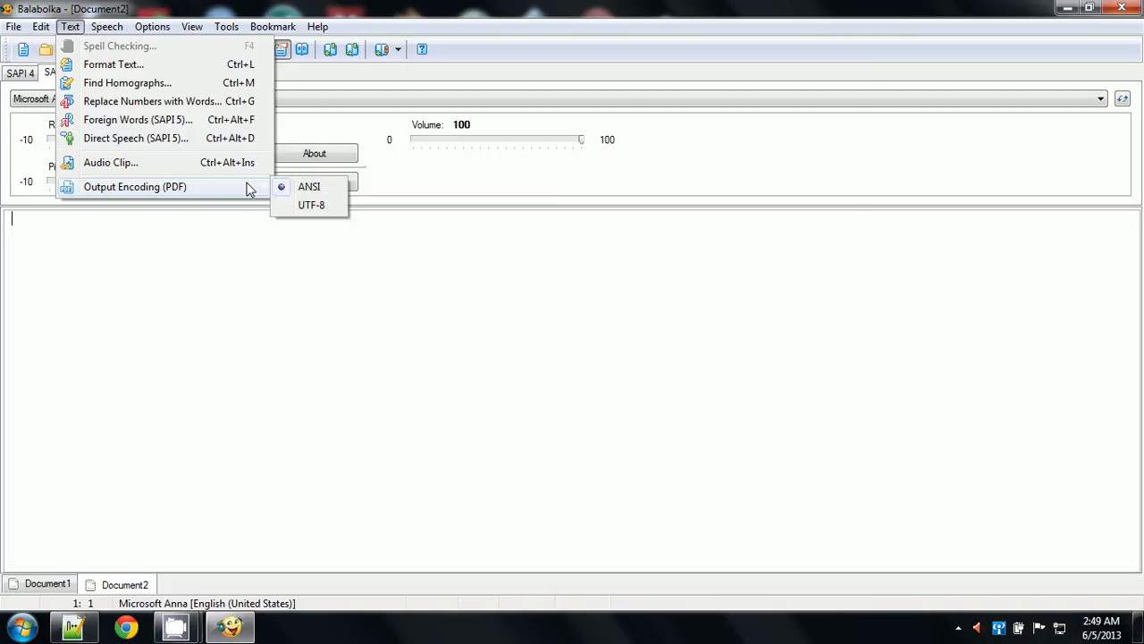
pyautogui.moveTo(115, 33)
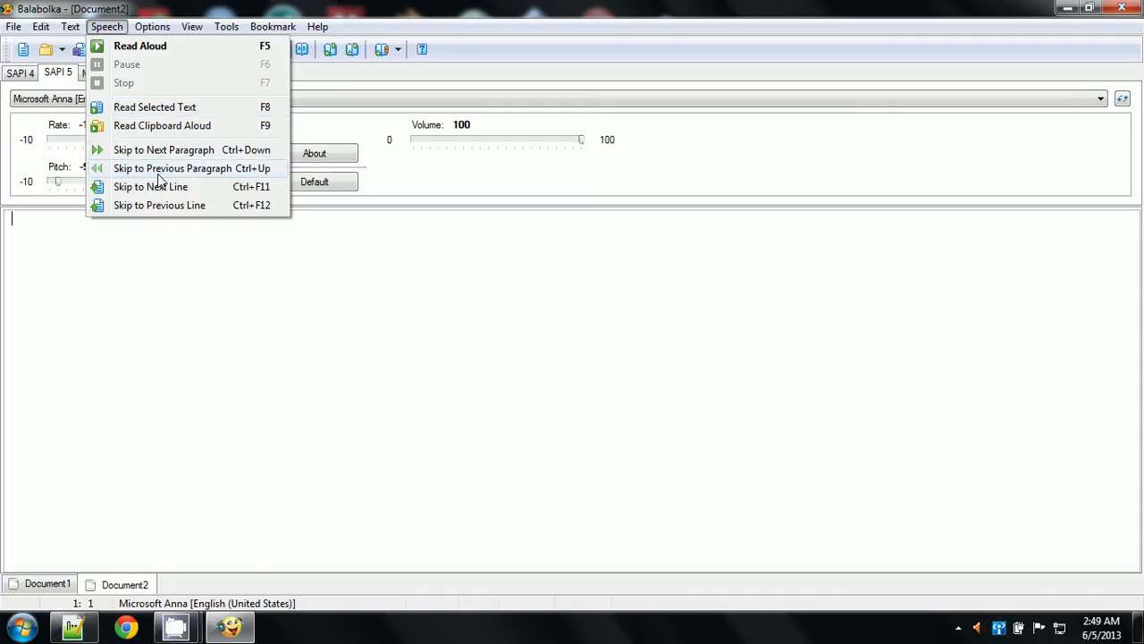
pyautogui.moveTo(160, 34)
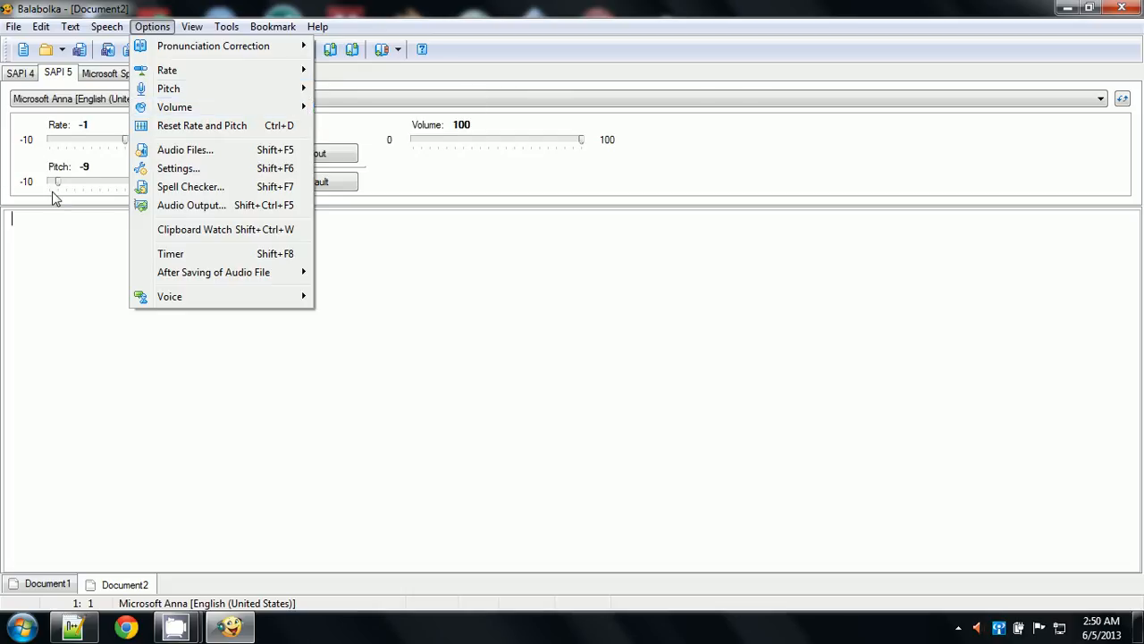
pyautogui.click(78, 175)
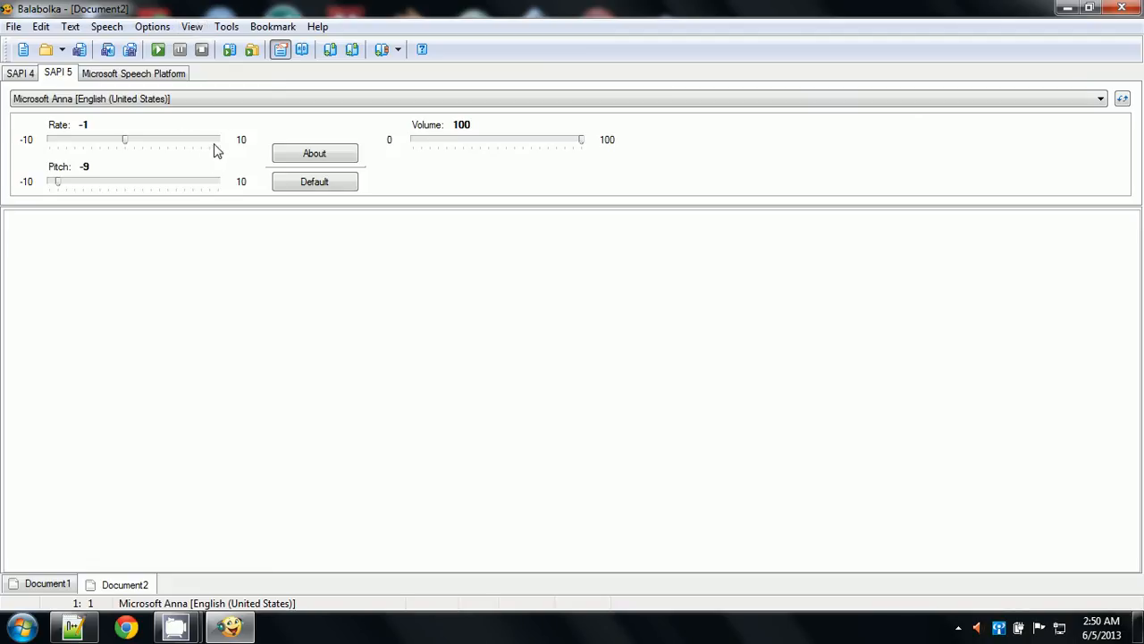
pyautogui.click(193, 28)
# Step: Inspect the audio output device choices and the list of buttons available for the toolbar
pyautogui.moveTo(152, 27)
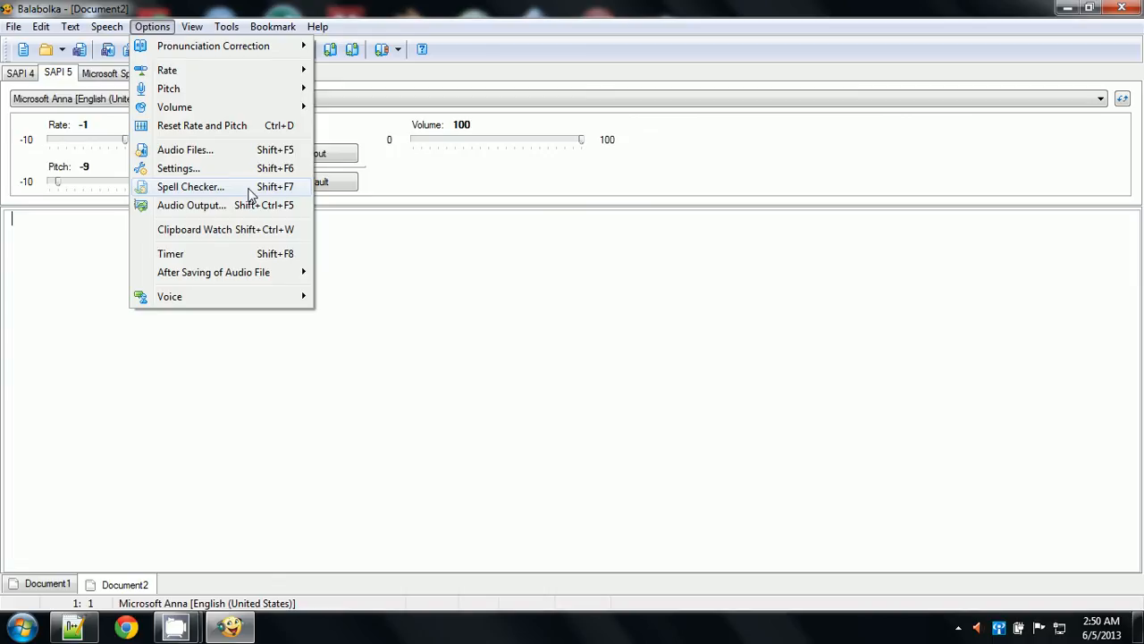
pyautogui.click(179, 213)
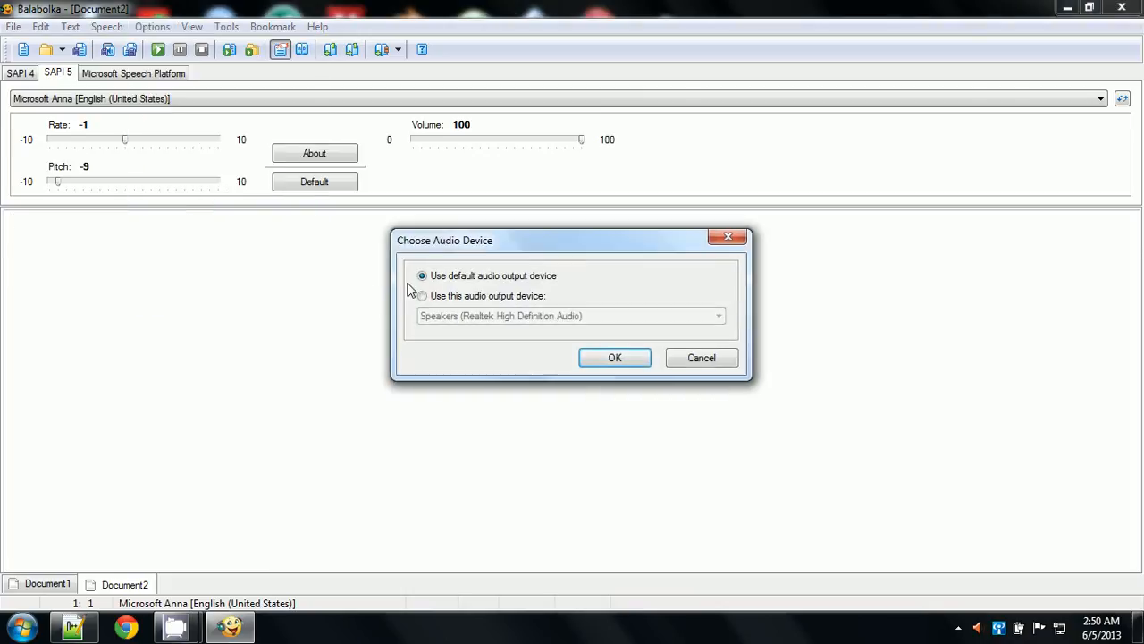
pyautogui.click(728, 237)
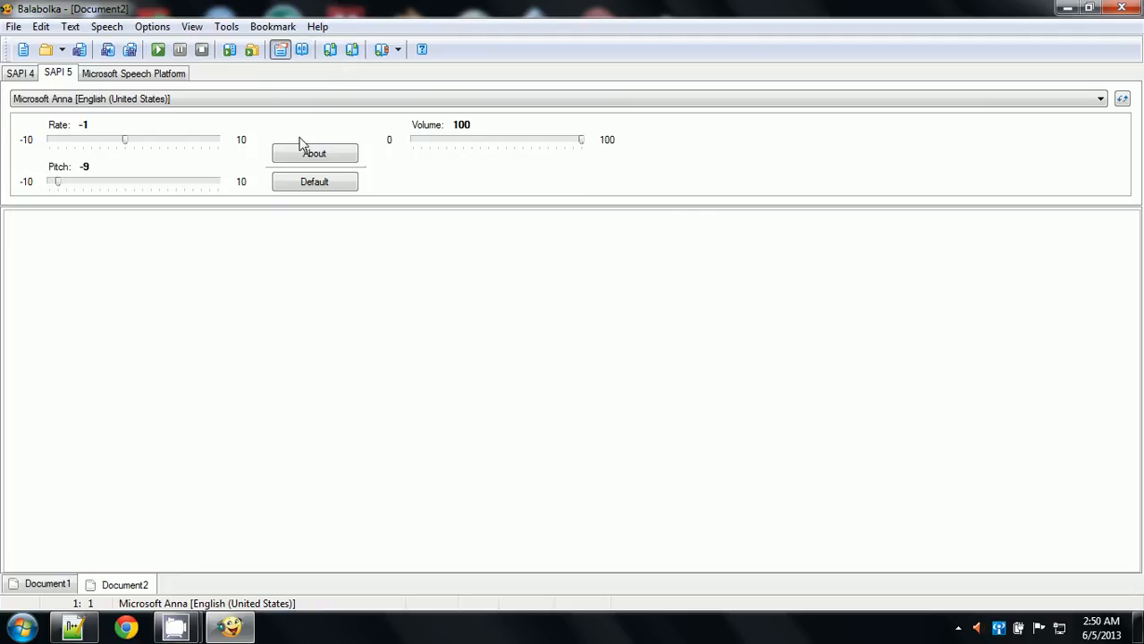
pyautogui.click(192, 29)
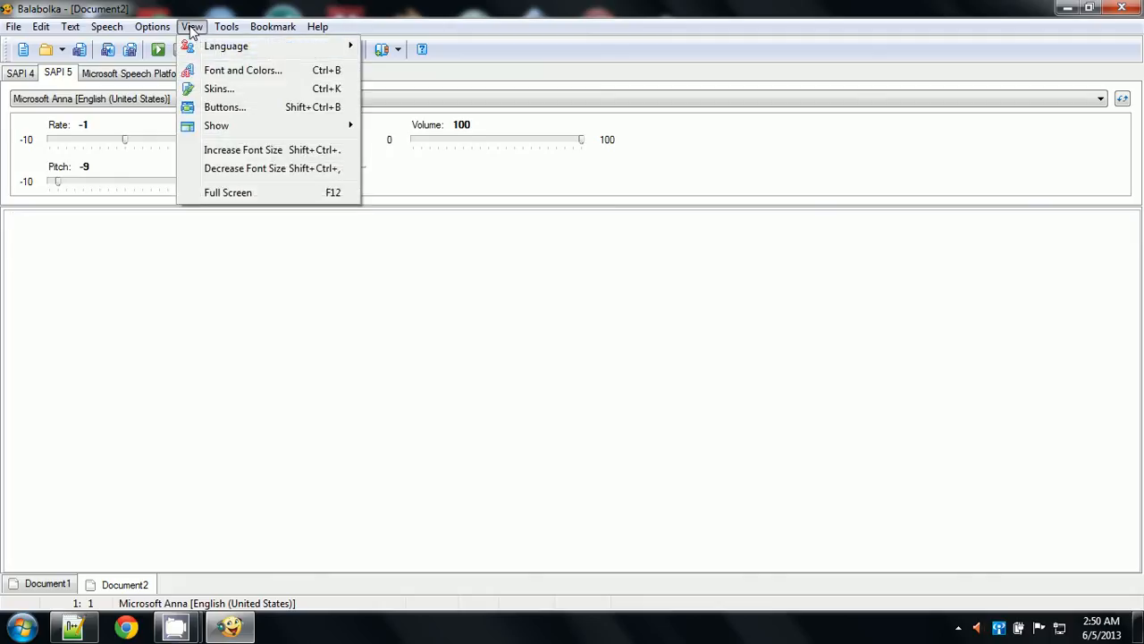
pyautogui.click(219, 109)
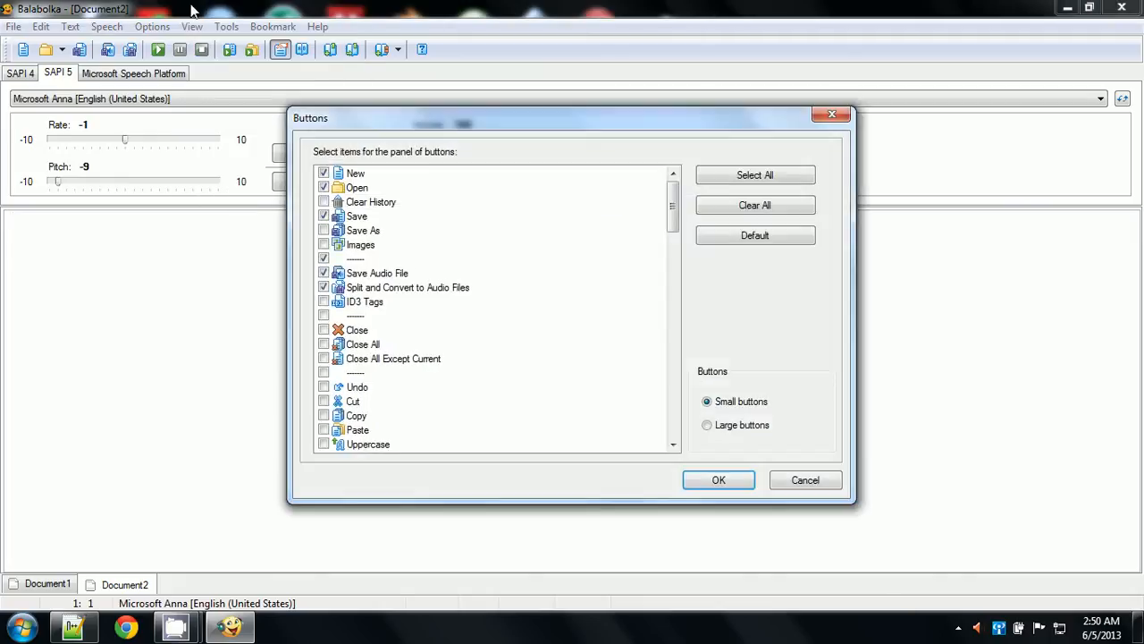
pyautogui.click(832, 117)
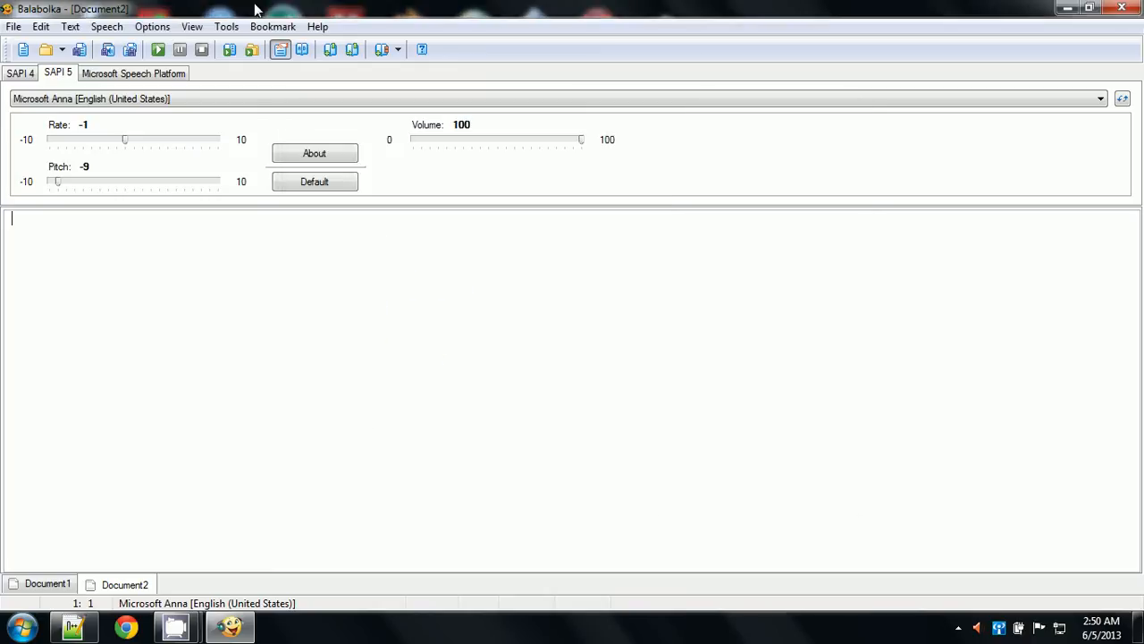
# Step: Preview the BlueGauze, Sapphire, Neutral and Vienna skins, and apply the light blue WLM skin to the program
pyautogui.click(193, 29)
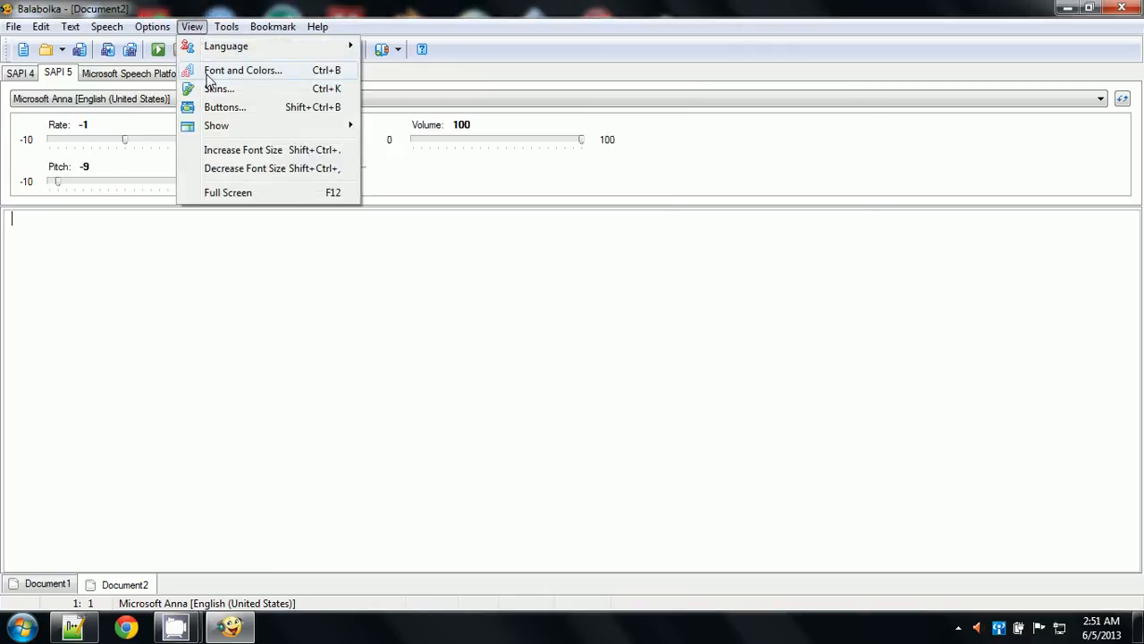
pyautogui.click(224, 90)
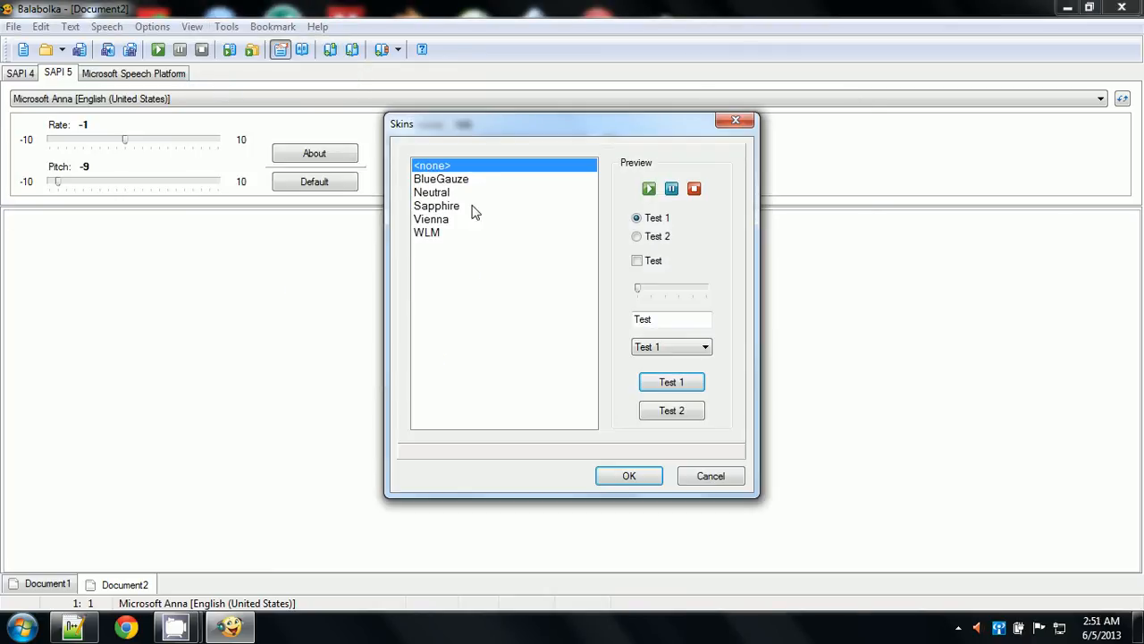
pyautogui.click(444, 181)
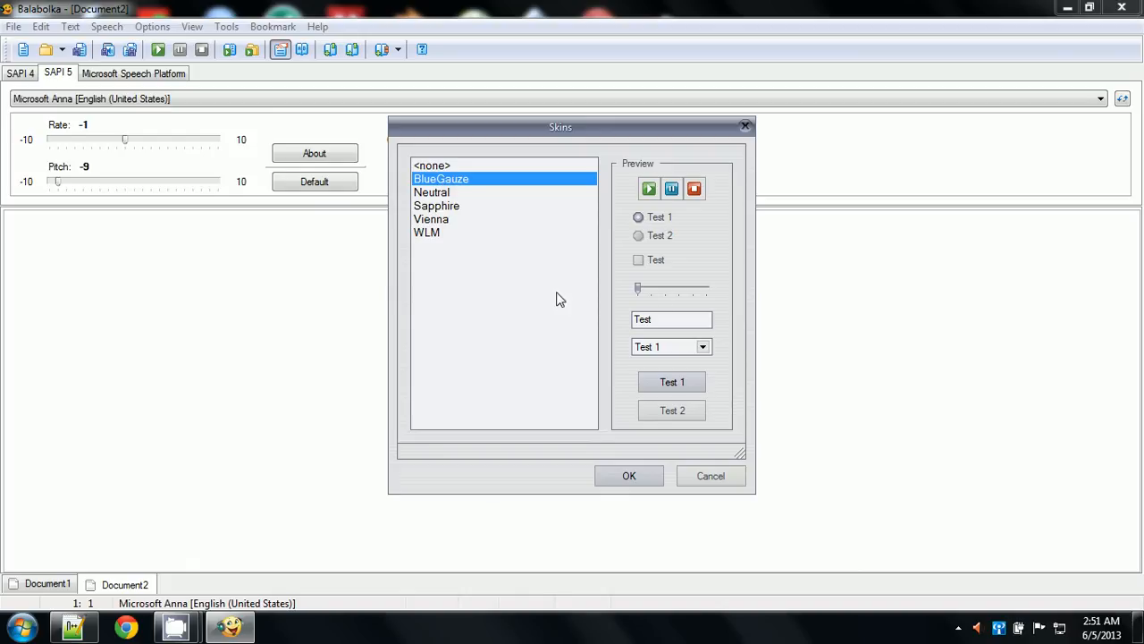
pyautogui.click(431, 208)
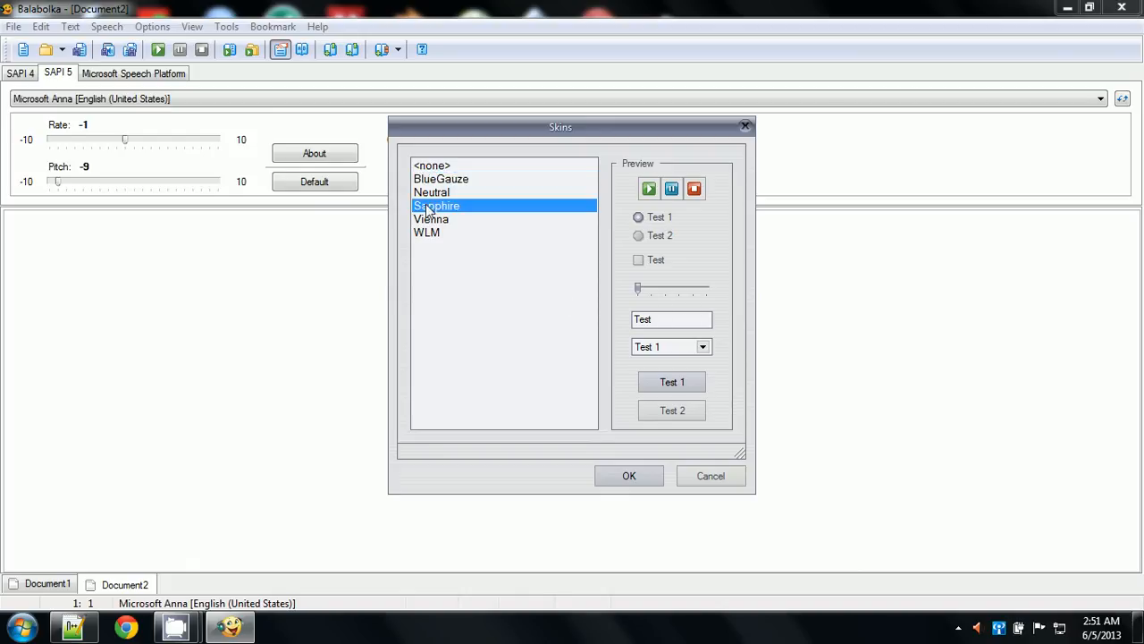
pyautogui.click(428, 193)
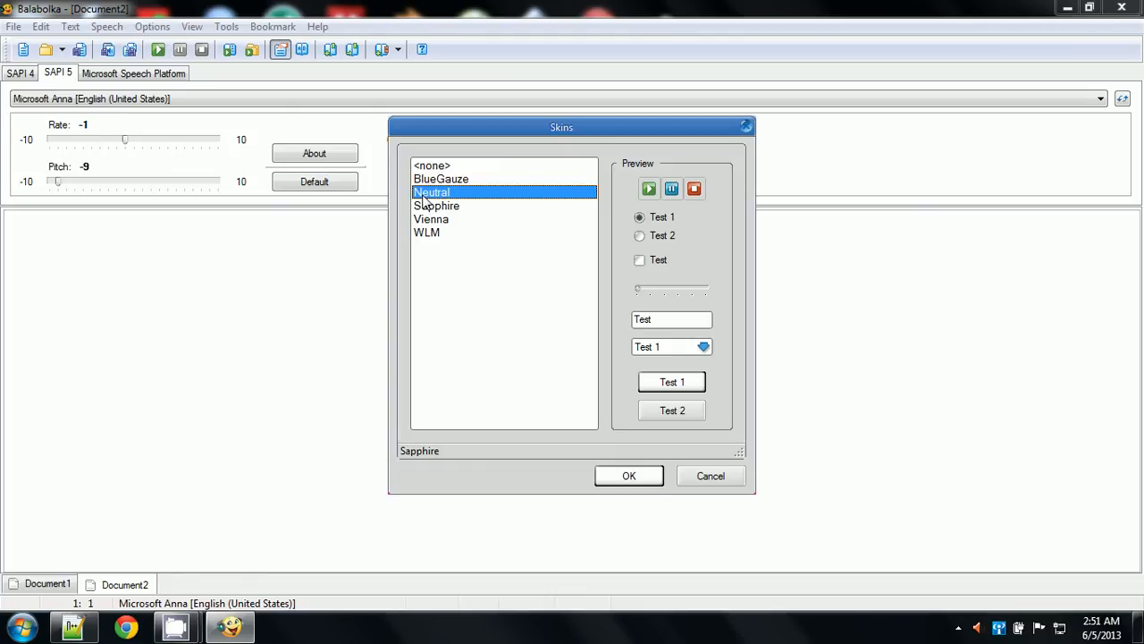
pyautogui.click(431, 220)
pyautogui.click(427, 235)
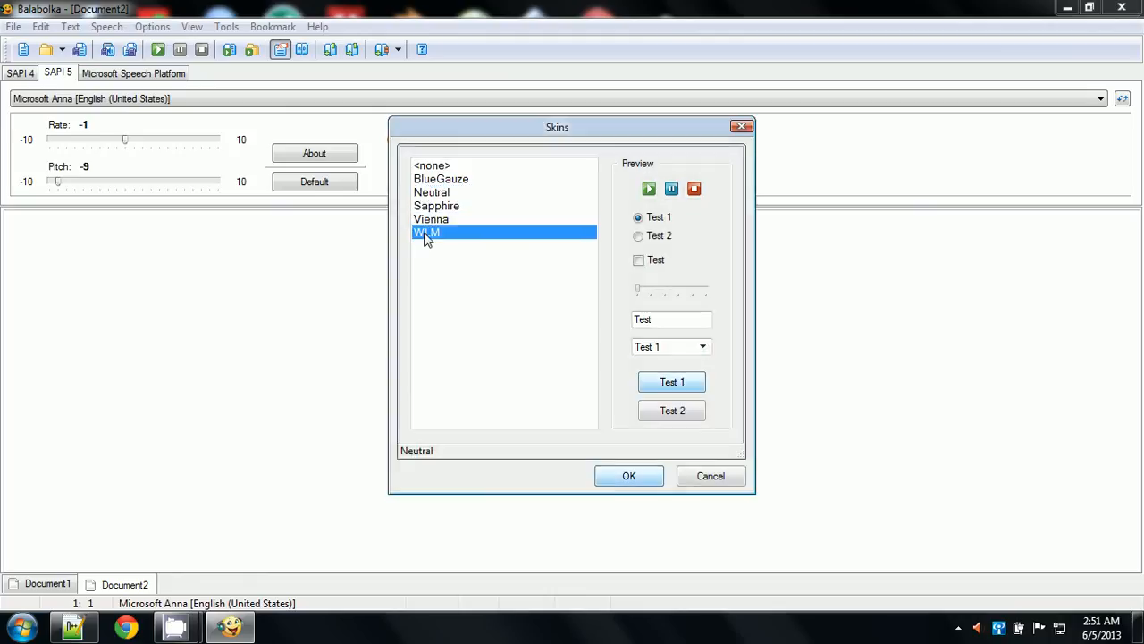
pyautogui.click(430, 208)
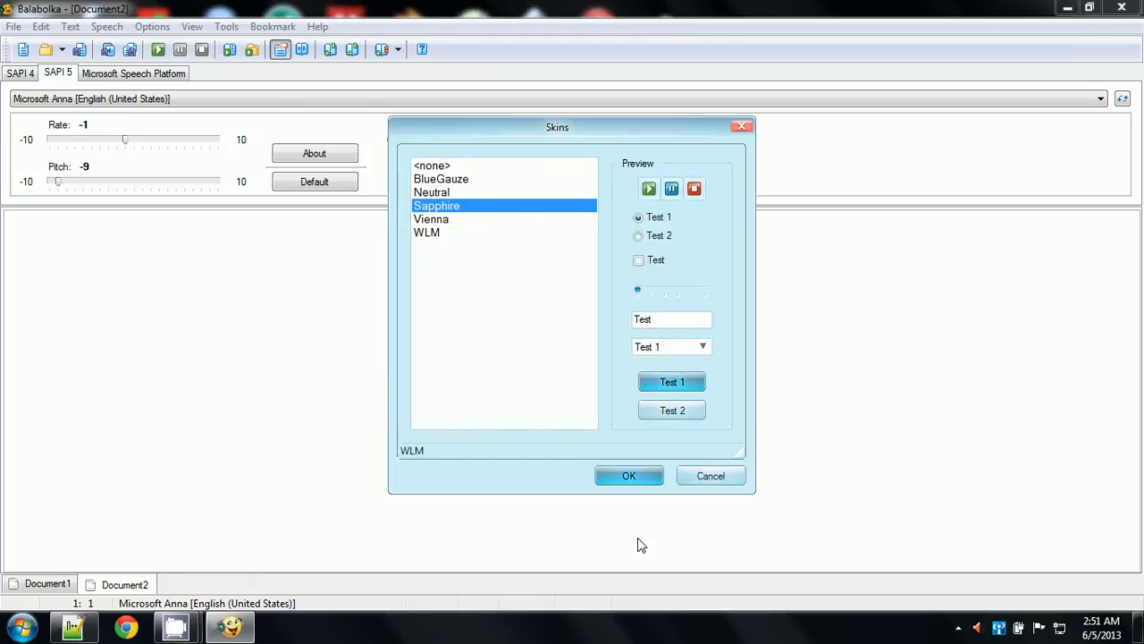
pyautogui.click(647, 478)
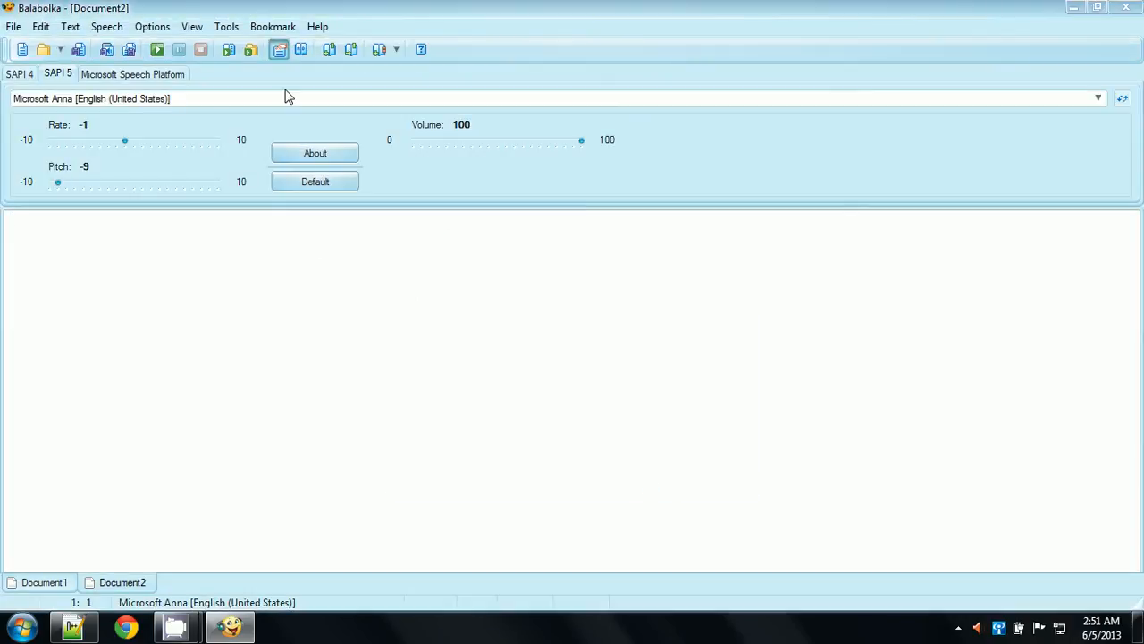
# Step: Review the commands for splitting, converting and comparing files, translating text and saving Google TTS audio
pyautogui.click(234, 31)
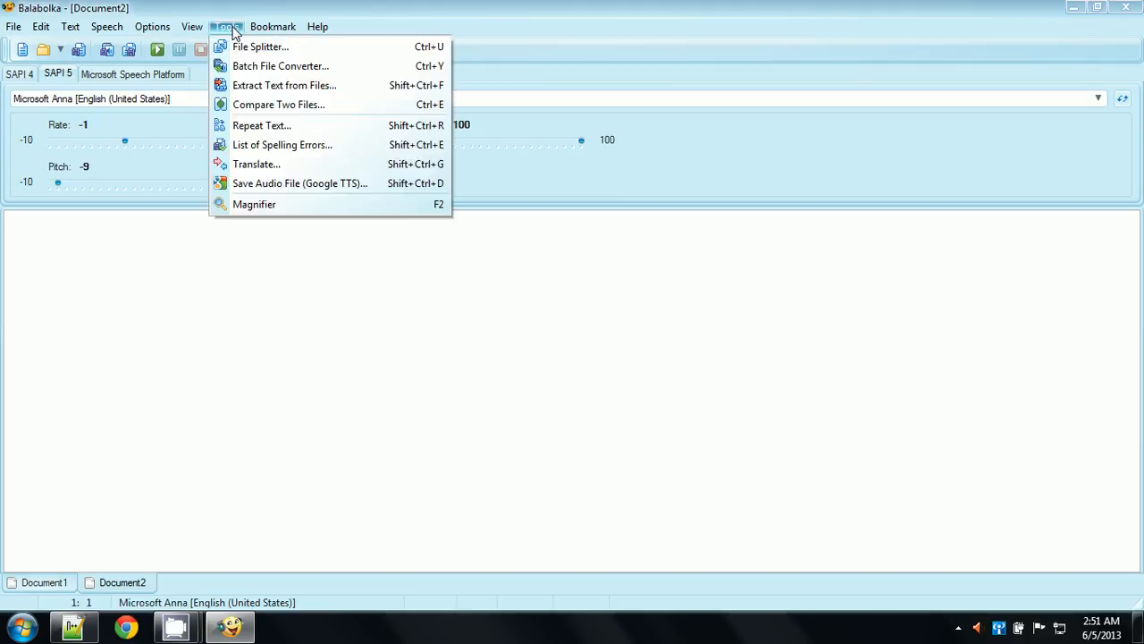
pyautogui.click(362, 29)
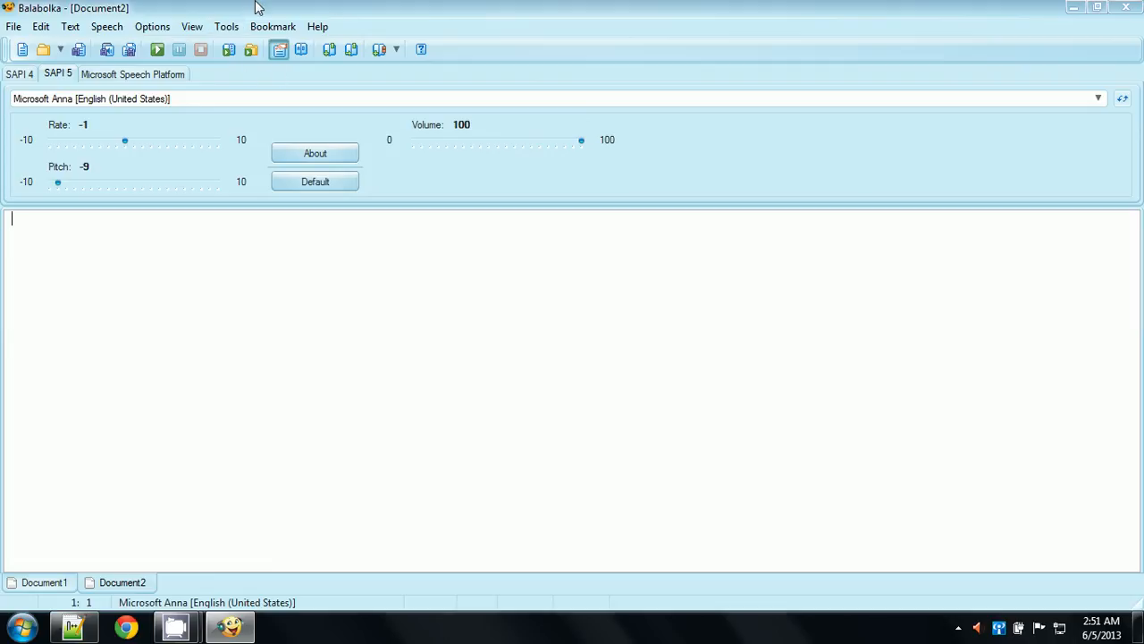
pyautogui.click(186, 29)
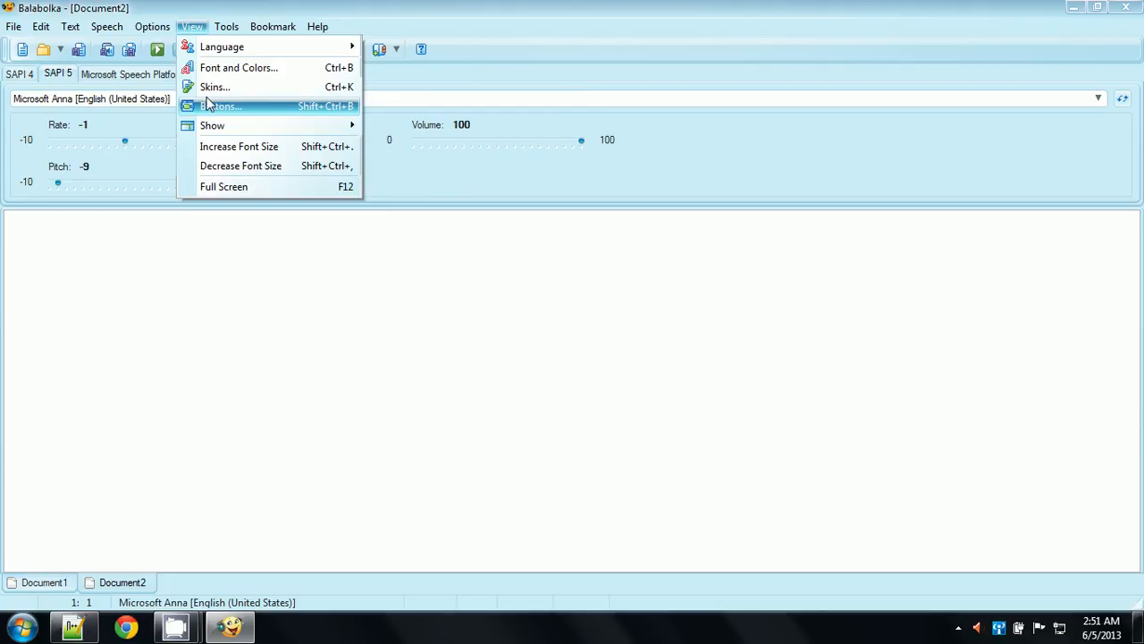
pyautogui.moveTo(134, 26)
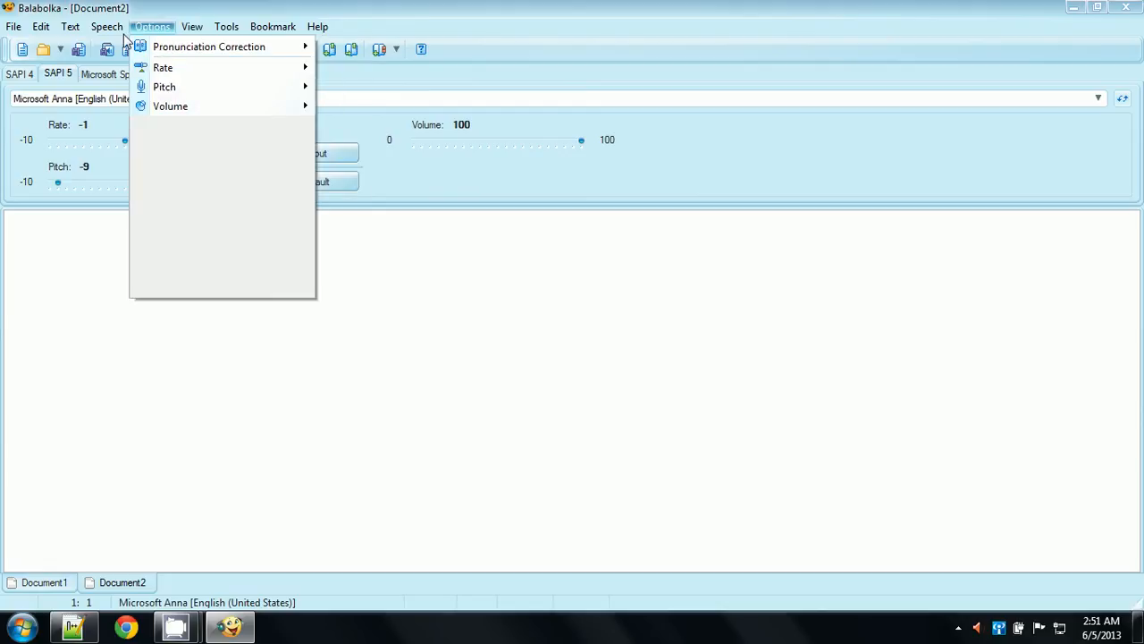
pyautogui.click(238, 31)
pyautogui.click(235, 29)
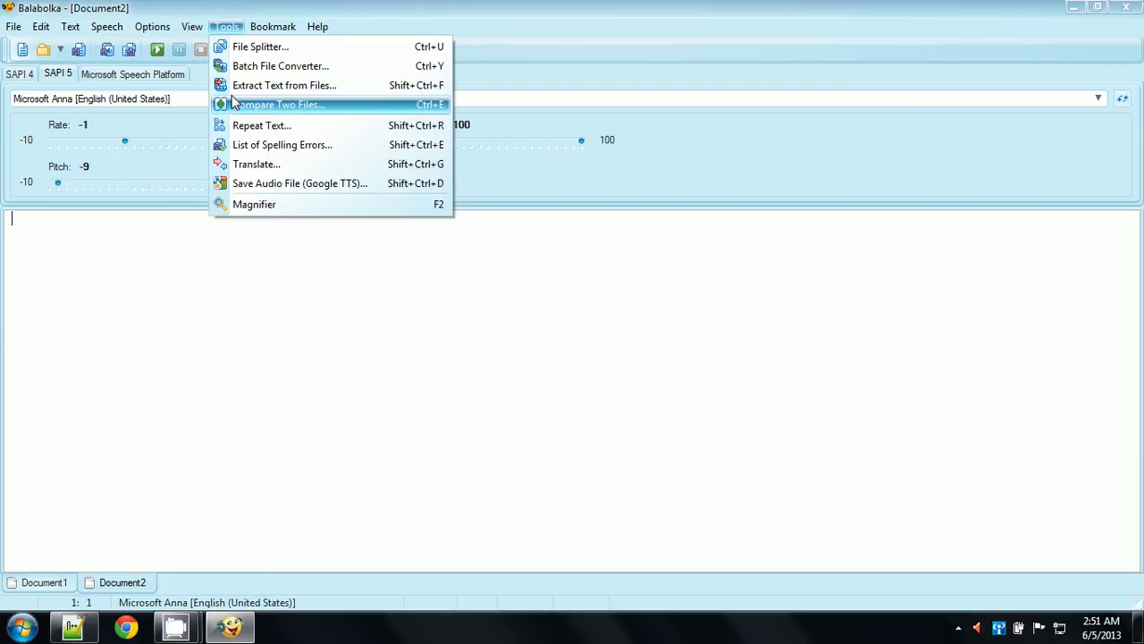
# Step: Turn on the display of spelling errors and enter the test word "ded" in Document2
pyautogui.moveTo(199, 32)
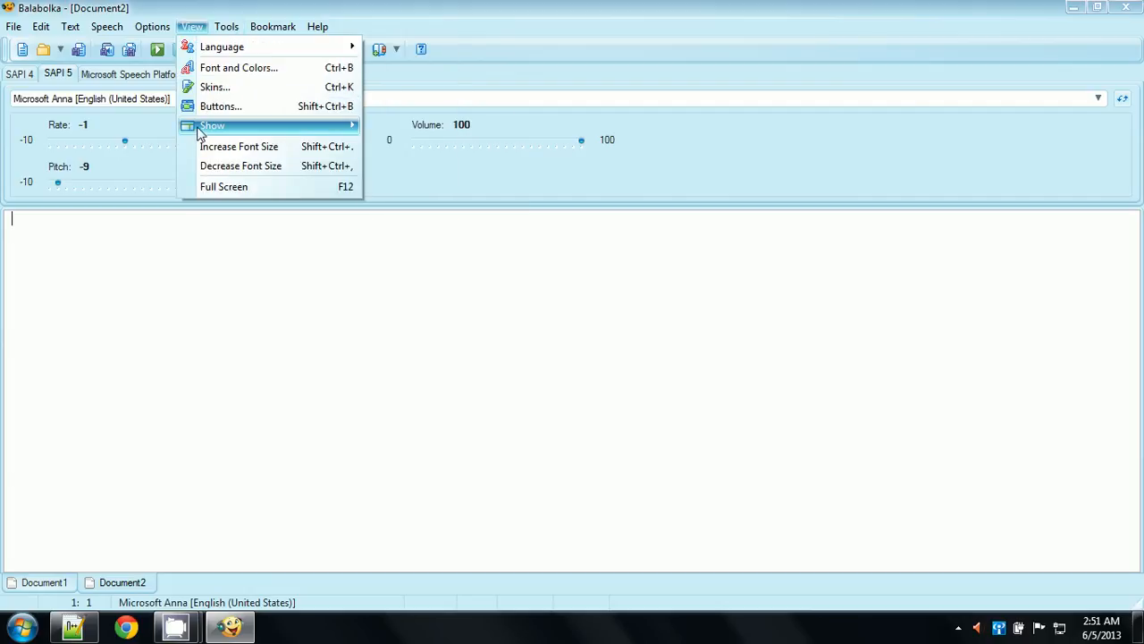
pyautogui.moveTo(207, 131)
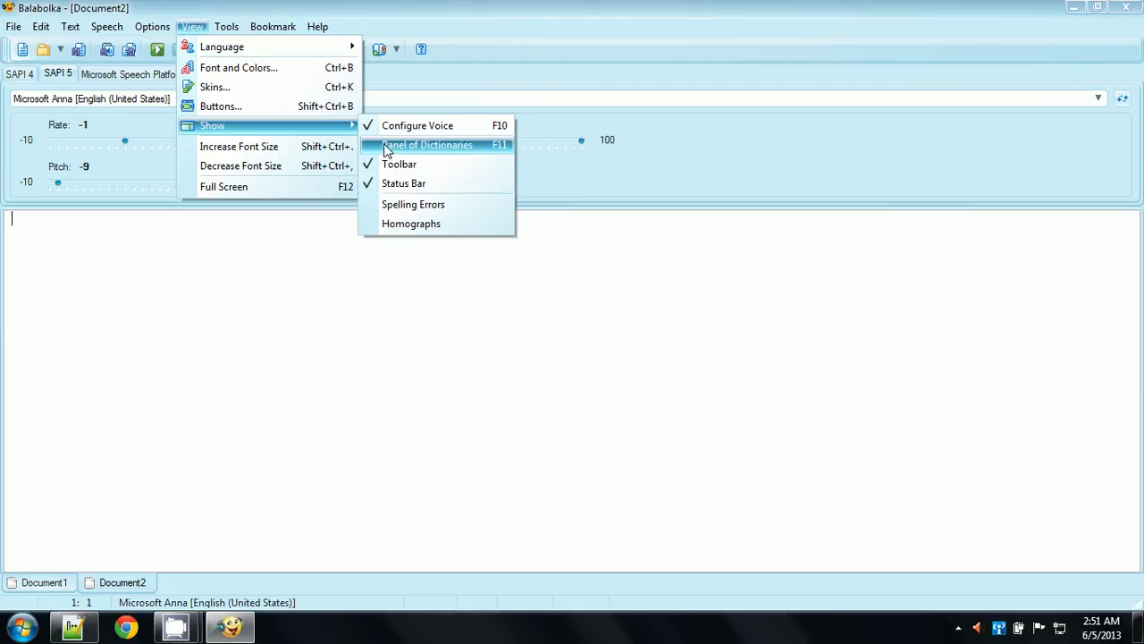
pyautogui.click(422, 209)
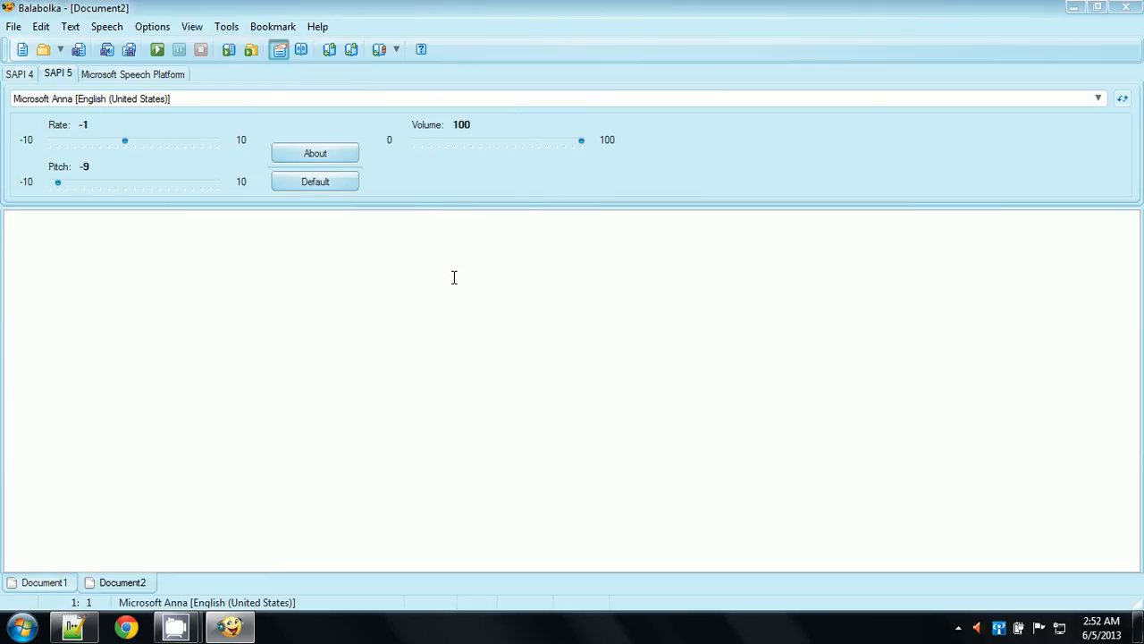
pyautogui.write('ded')
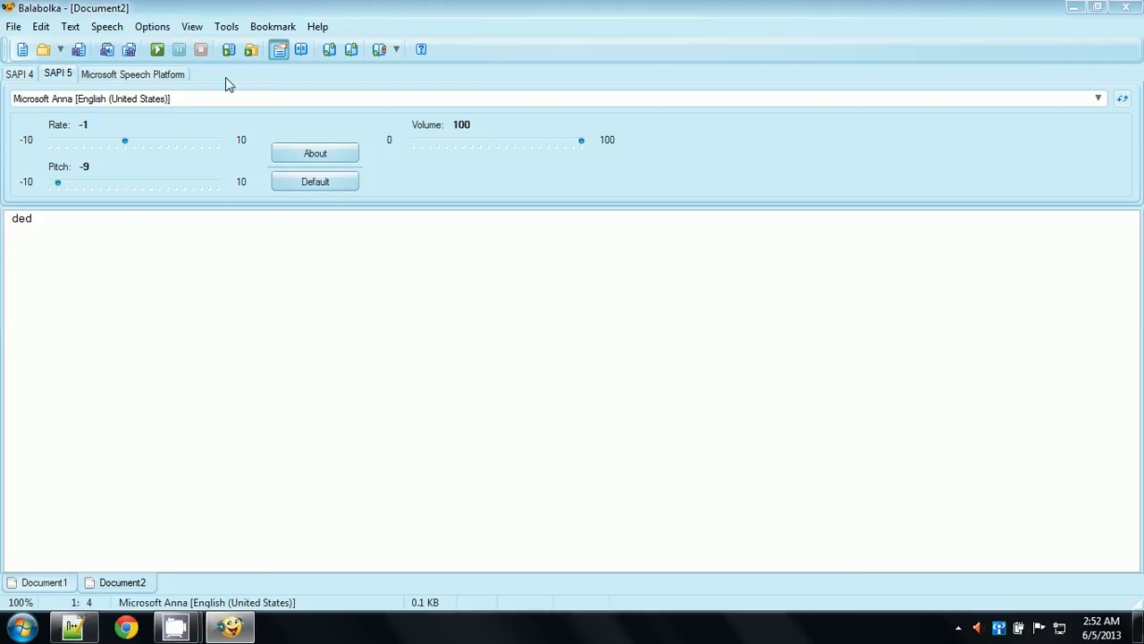
pyautogui.click(196, 29)
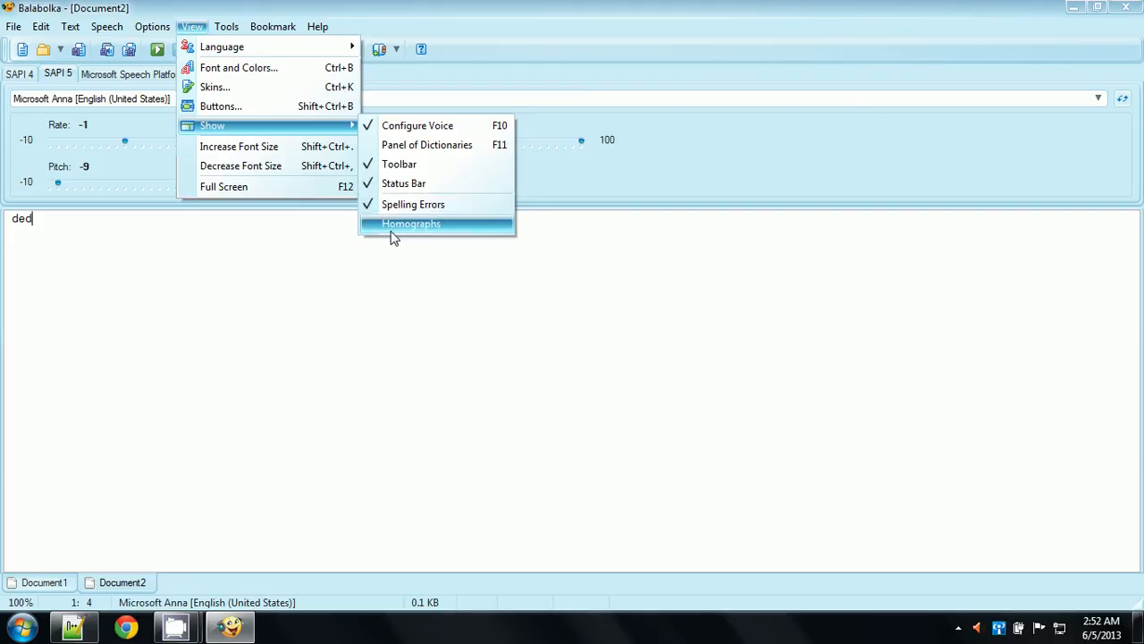
pyautogui.click(322, 247)
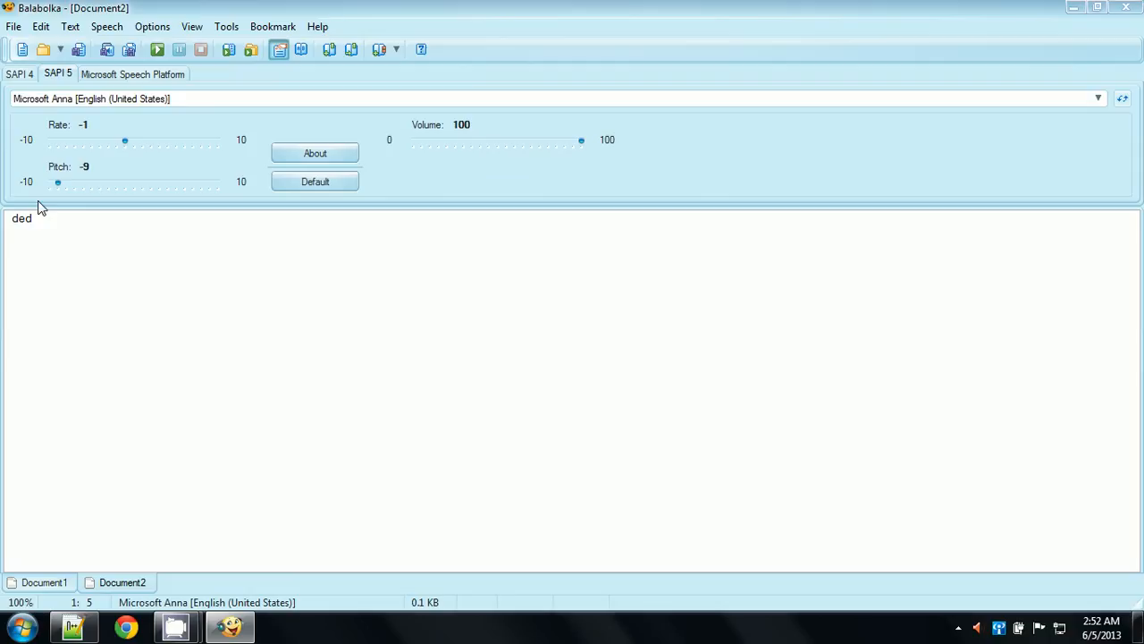
# Step: Review the view and file tool commands and inspect the Extract Text from Files window
pyautogui.click(228, 27)
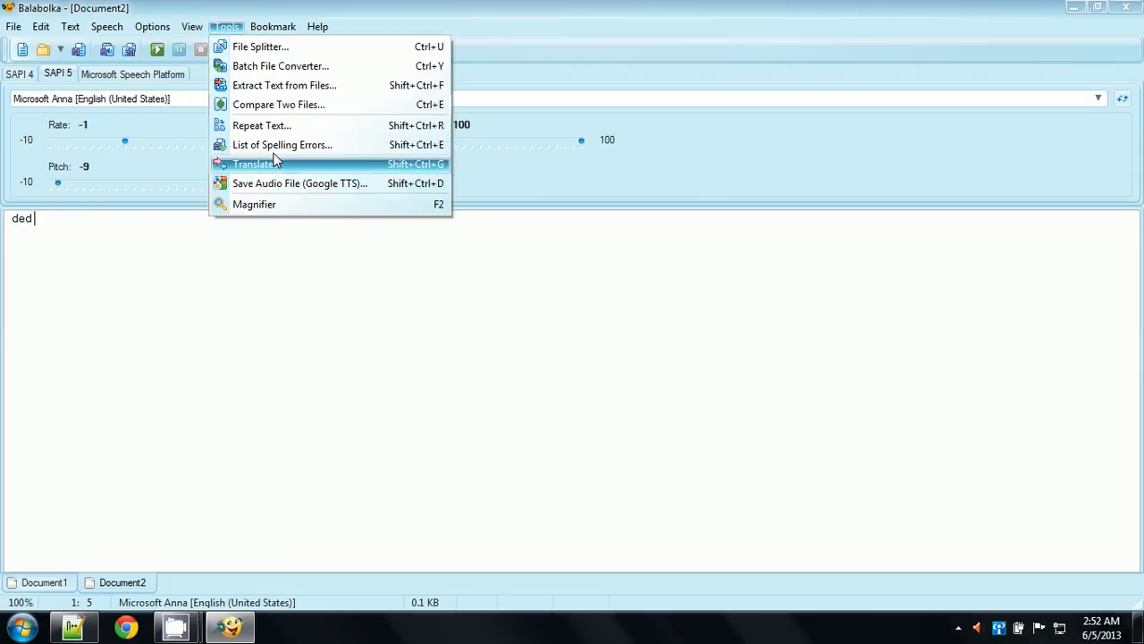
pyautogui.moveTo(183, 23)
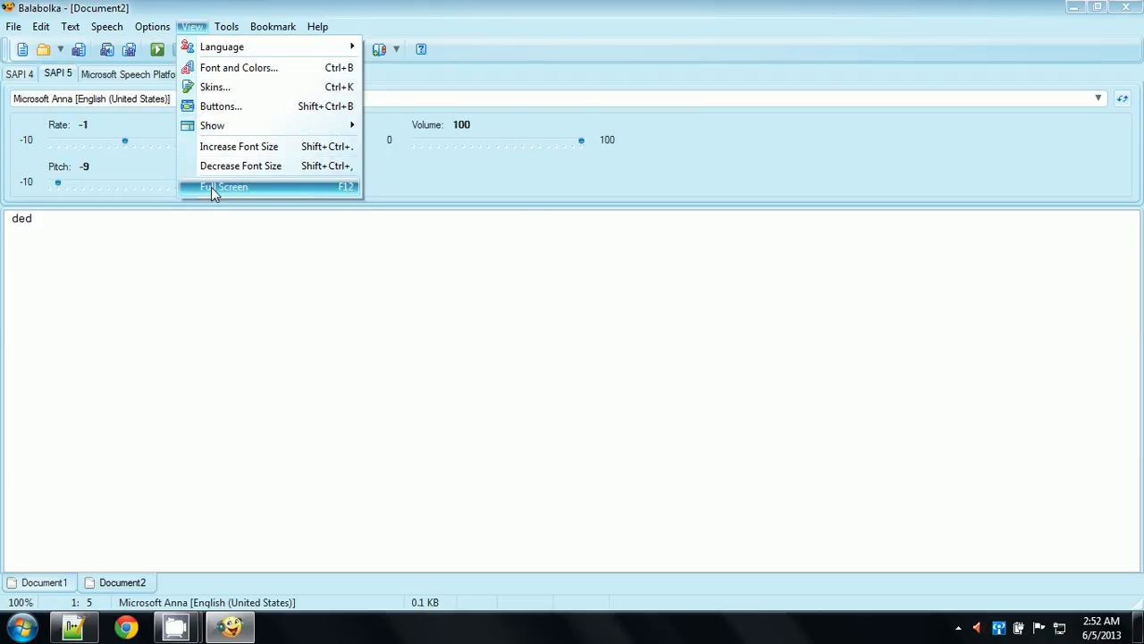
pyautogui.moveTo(226, 26)
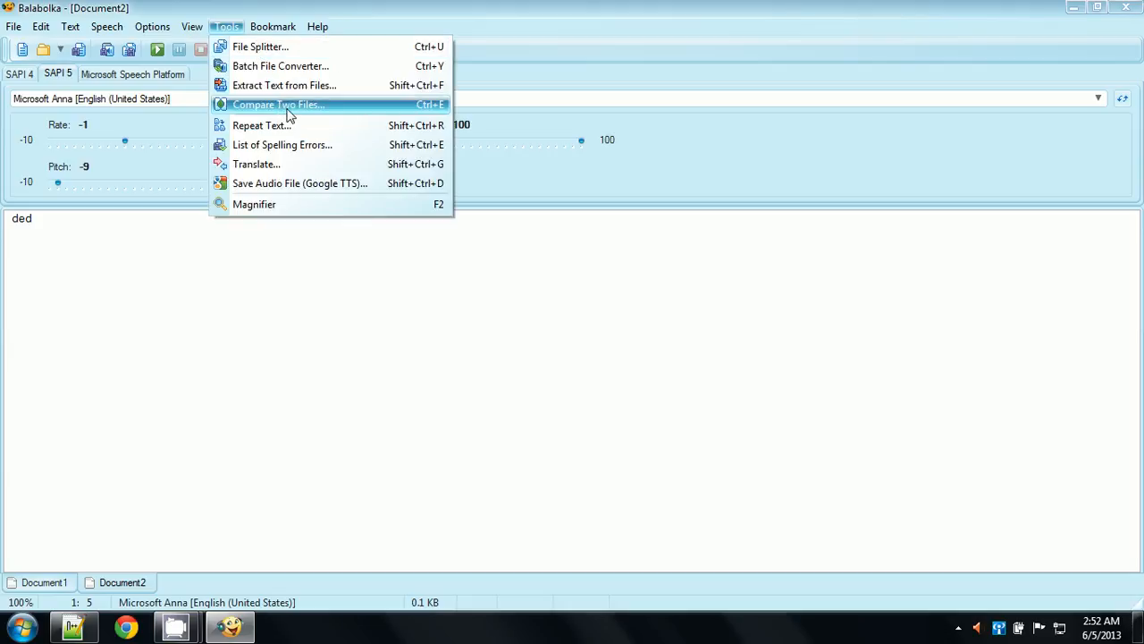
pyautogui.click(185, 144)
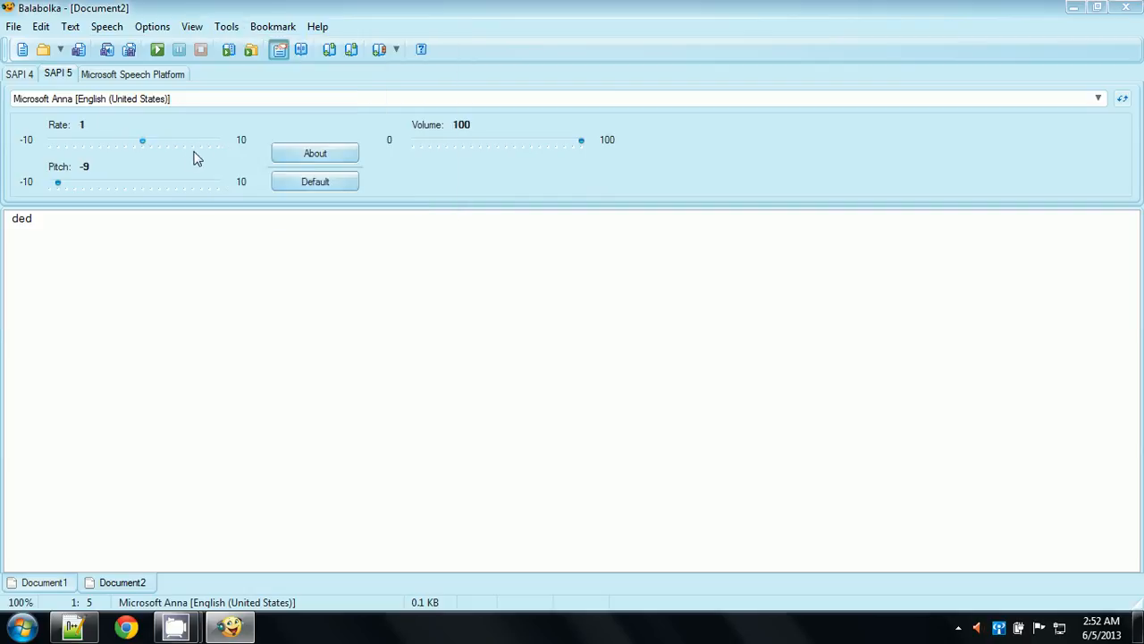
pyautogui.click(272, 28)
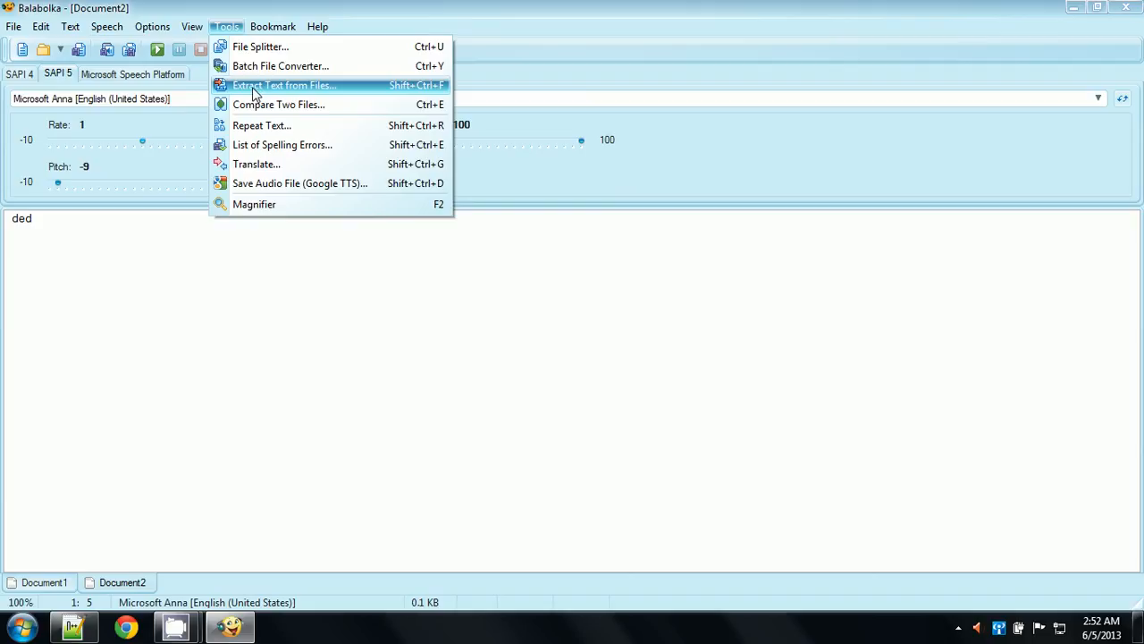
pyautogui.click(252, 93)
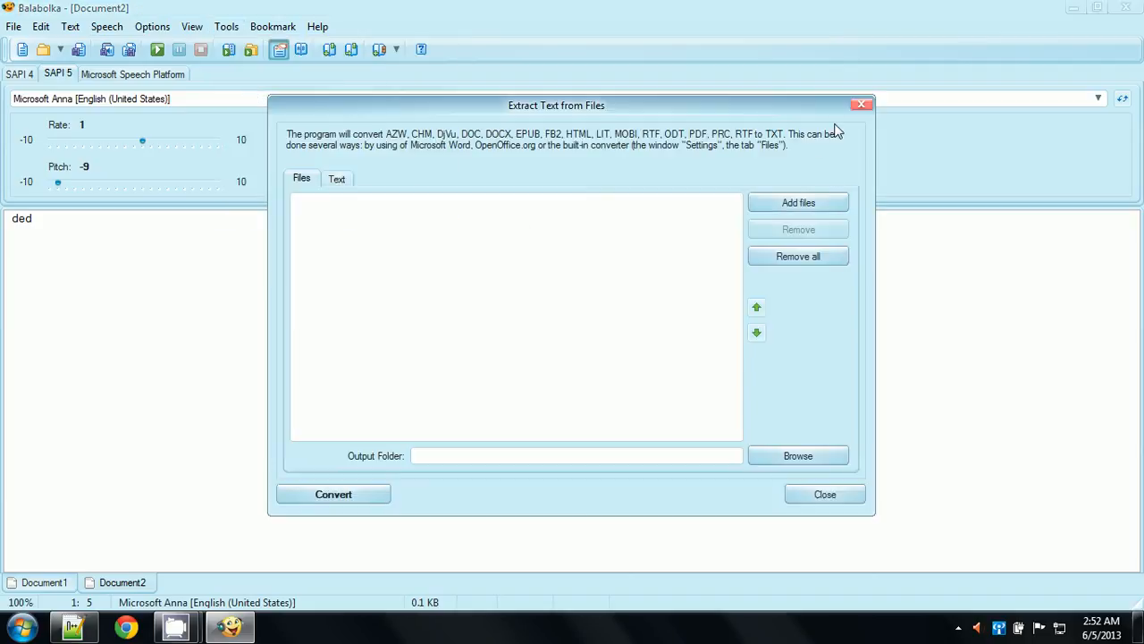
pyautogui.click(859, 106)
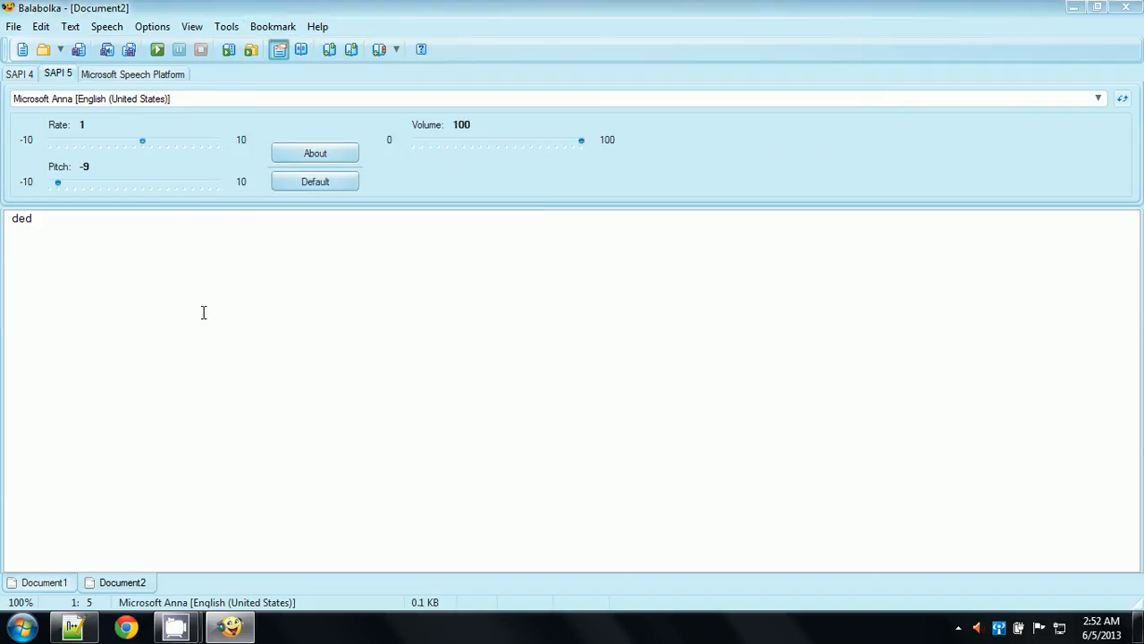
# Step: Inspect the Translate by Google window with its source and target language options, and close it
pyautogui.click(226, 27)
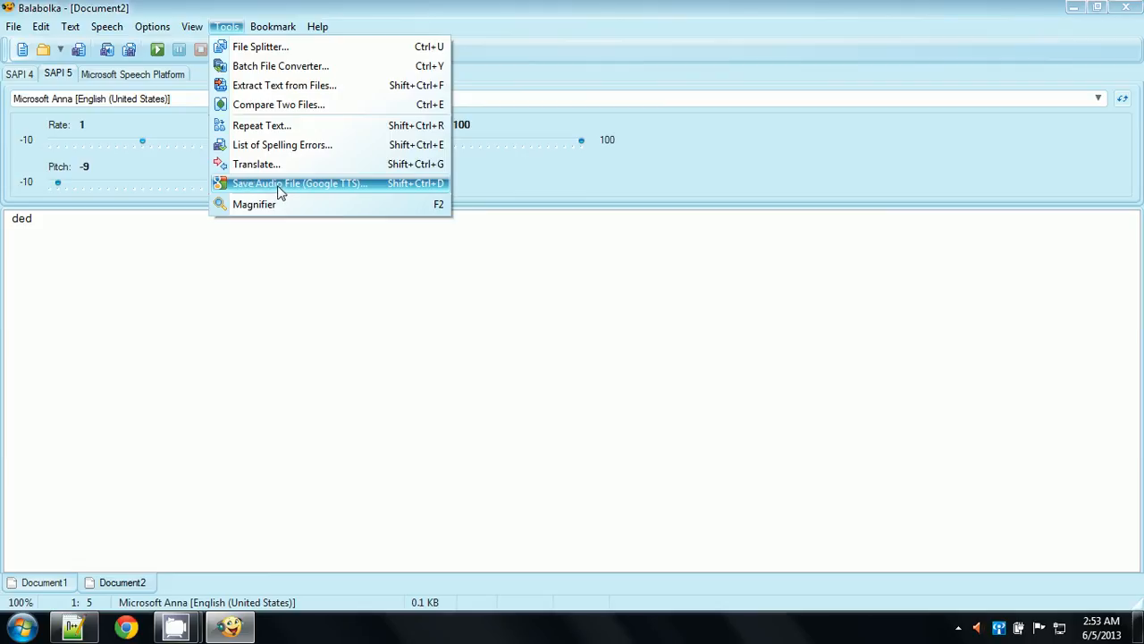
pyautogui.click(254, 166)
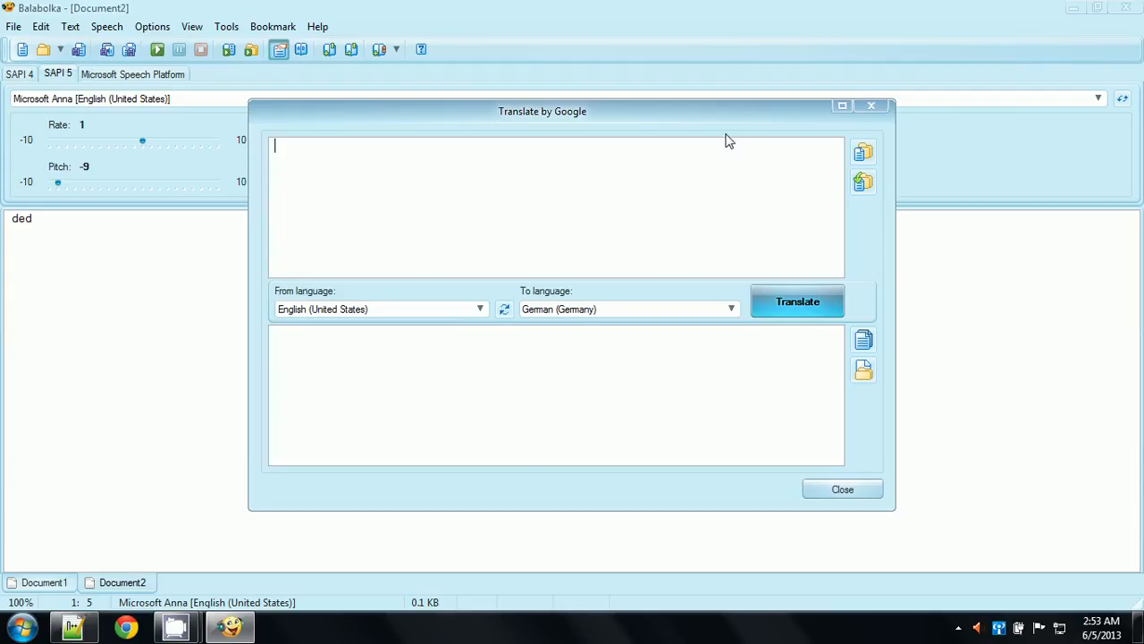
pyautogui.moveTo(785, 105); pyautogui.dragTo(766, 73)
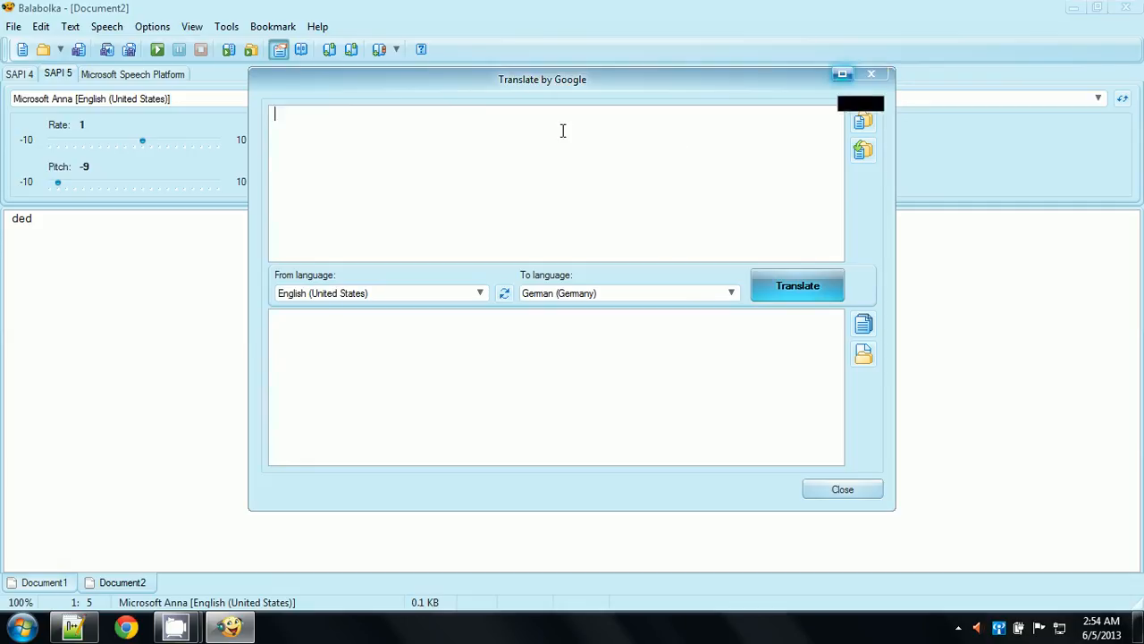
pyautogui.click(869, 76)
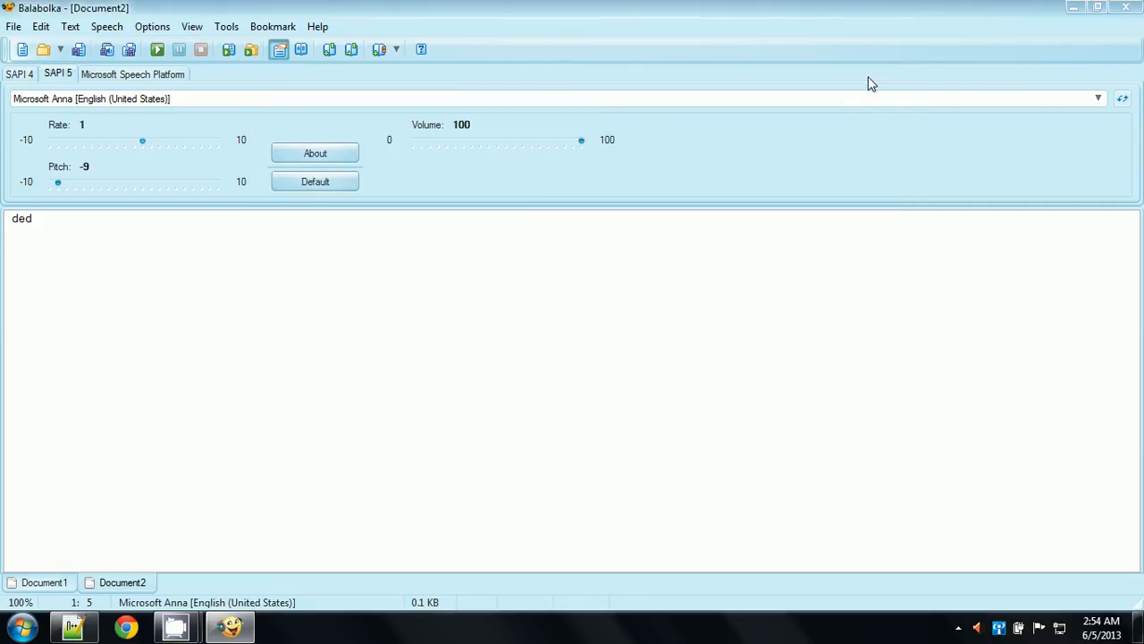
# Step: Review the text tools and the commands for inserting and going to quick and named bookmarks
pyautogui.click(228, 27)
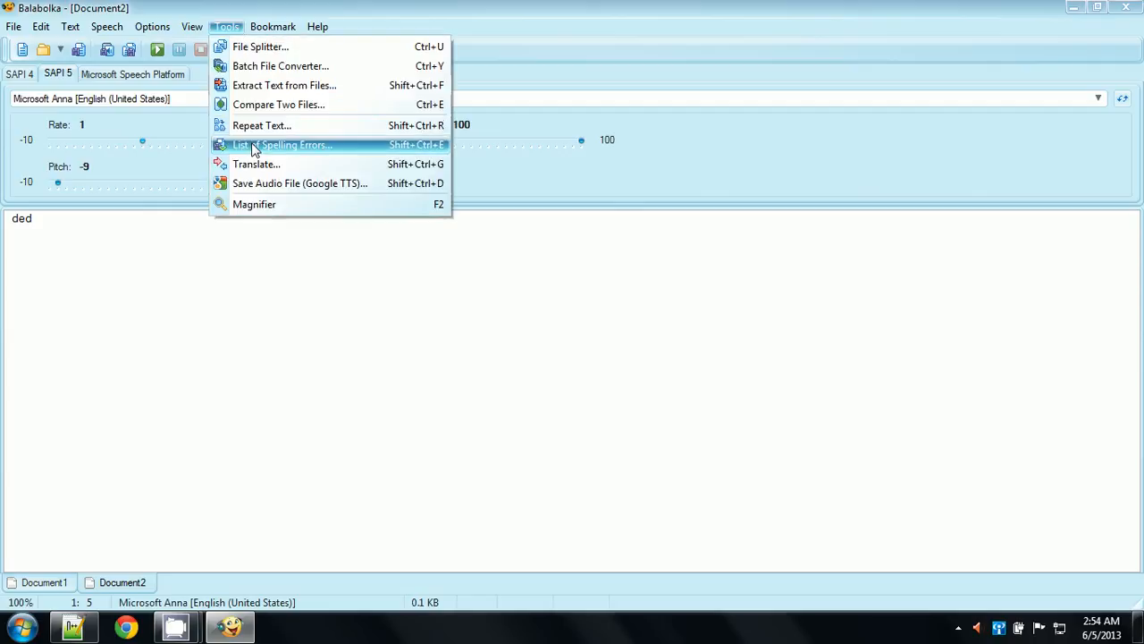
pyautogui.moveTo(263, 28)
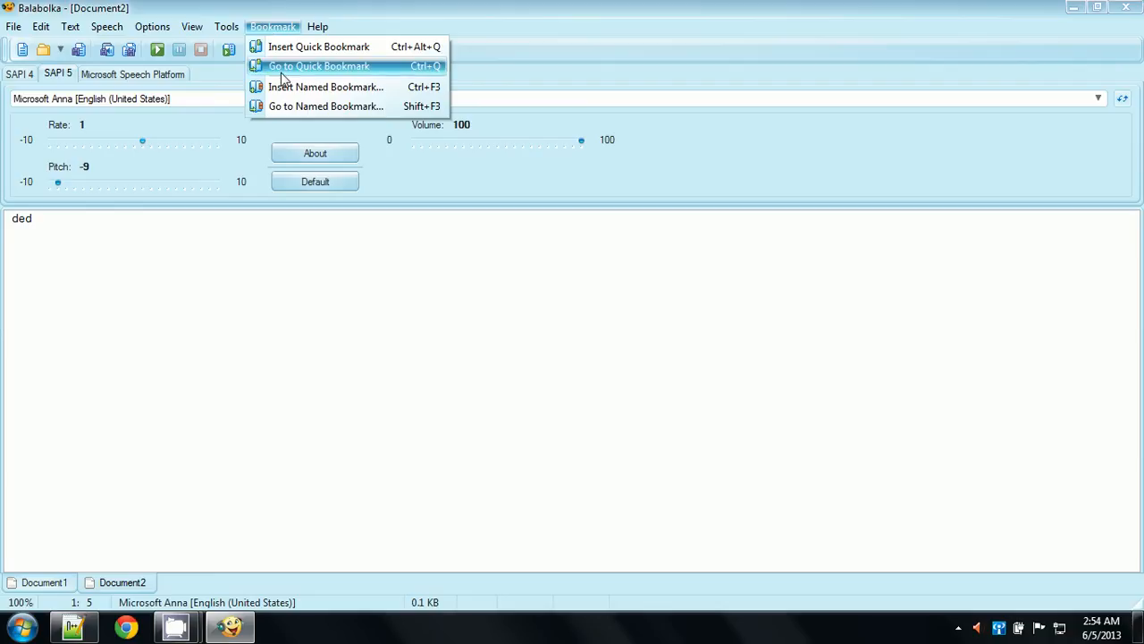
pyautogui.click(423, 198)
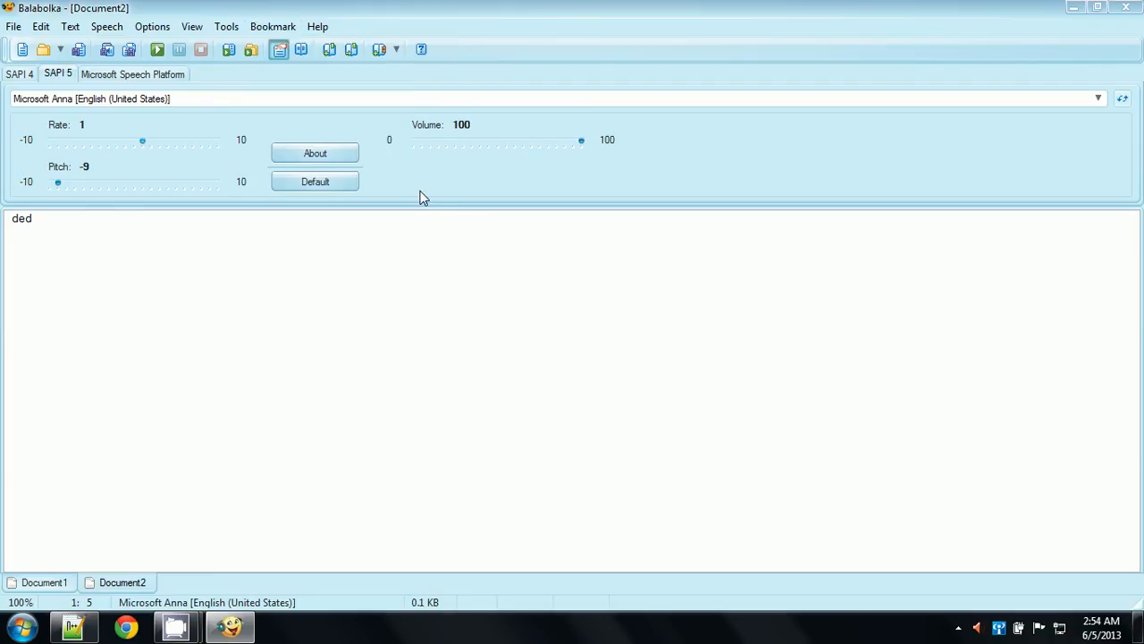
# Step: Examine the help contents and read the Command Line topic for the program's launch parameters
pyautogui.click(317, 30)
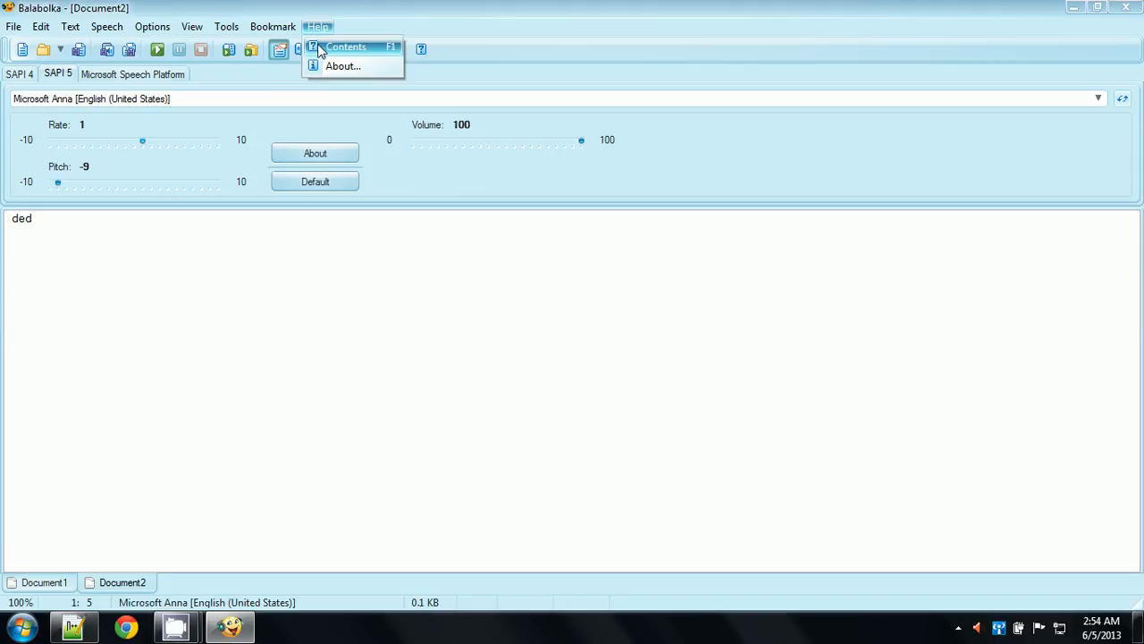
pyautogui.click(421, 49)
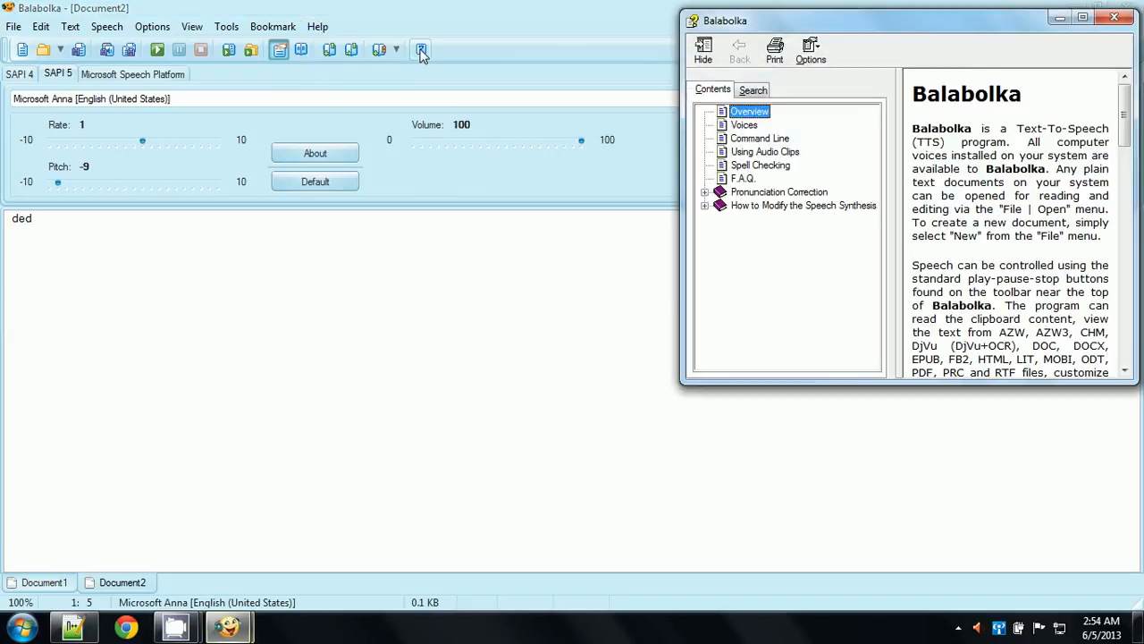
pyautogui.click(1114, 18)
pyautogui.click(318, 26)
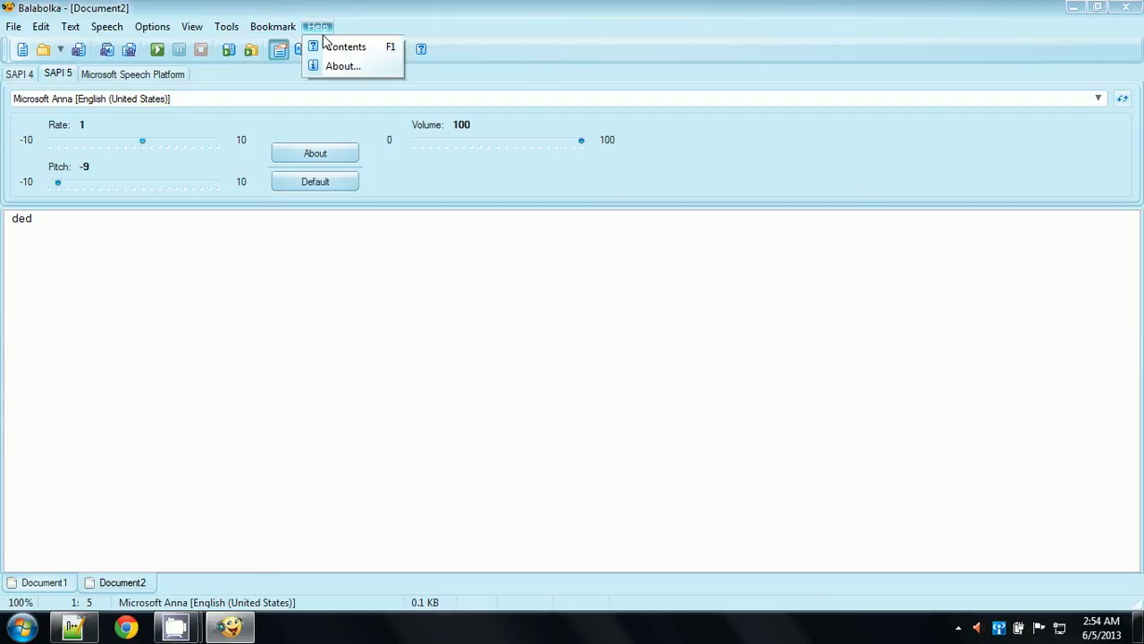
pyautogui.click(328, 49)
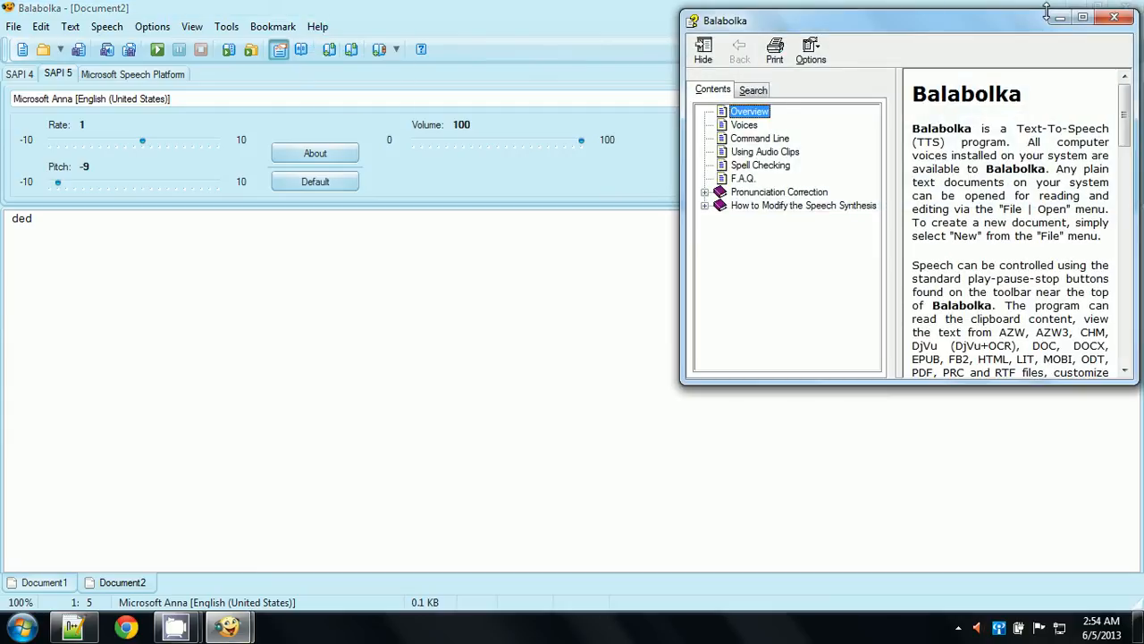
pyautogui.click(751, 140)
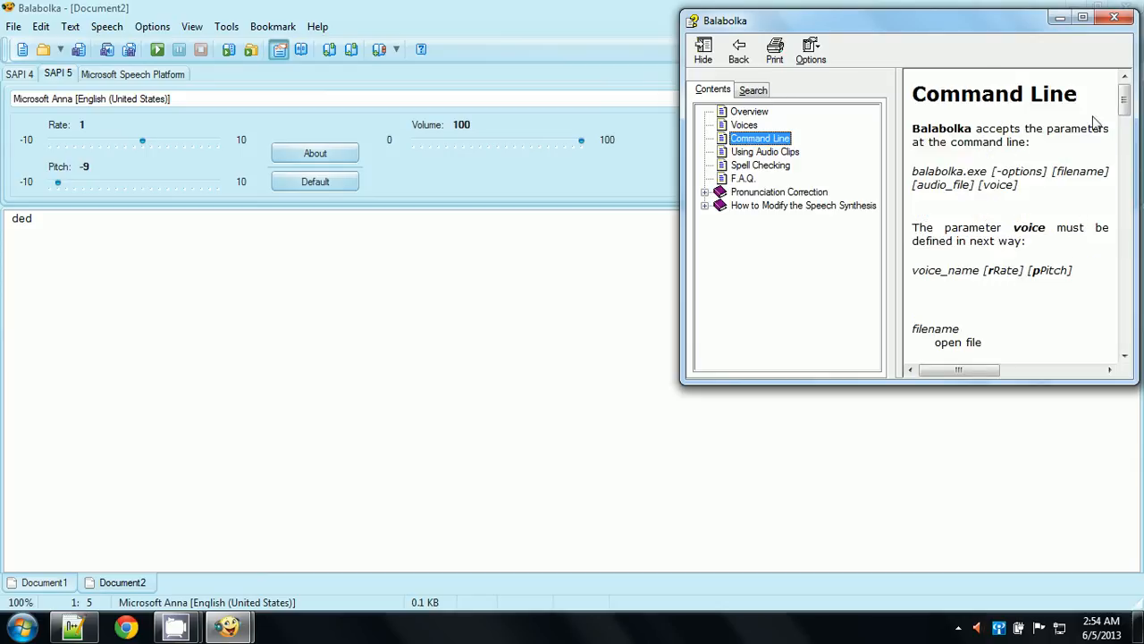
pyautogui.moveTo(1125, 100); pyautogui.dragTo(1125, 123)
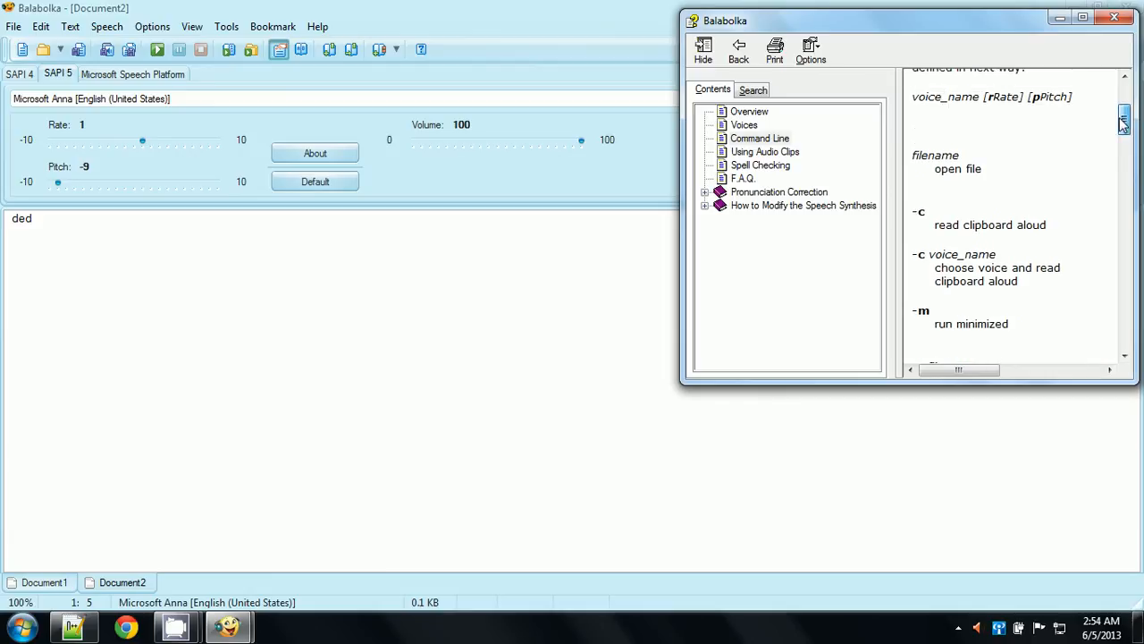
pyautogui.moveTo(1124, 124); pyautogui.dragTo(1115, 181)
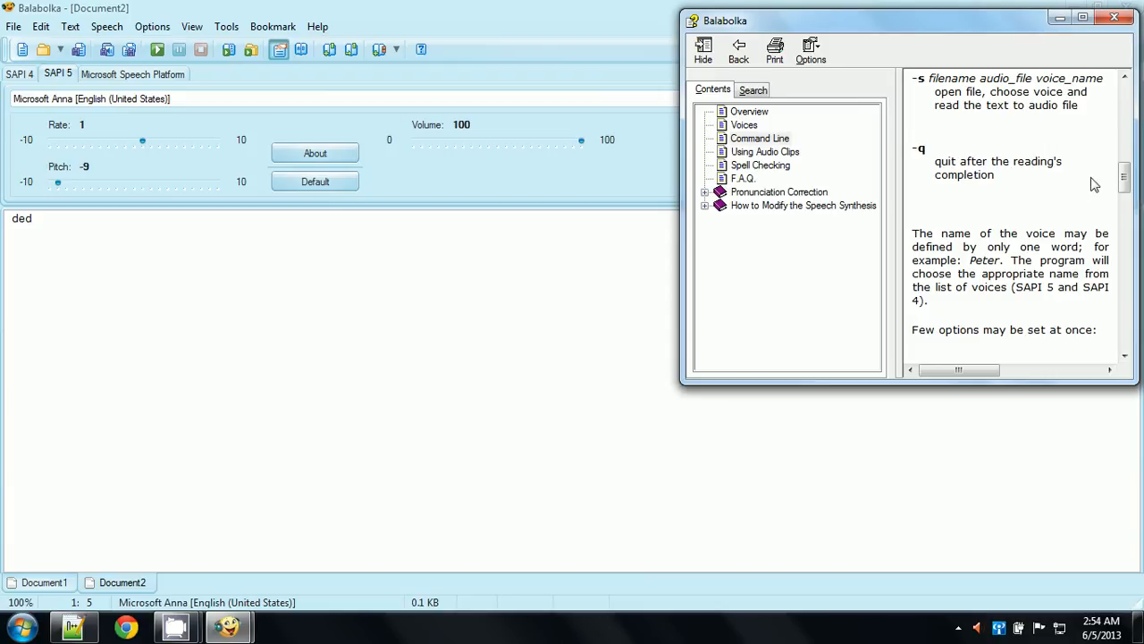
pyautogui.moveTo(1123, 179)
pyautogui.mouseDown()
pyautogui.moveTo(1123, 167)
pyautogui.moveTo(1124, 209)
pyautogui.moveTo(1106, 77)
pyautogui.moveTo(1124, 234)
pyautogui.moveTo(1120, 148)
pyautogui.moveTo(1119, 175)
pyautogui.mouseUp()
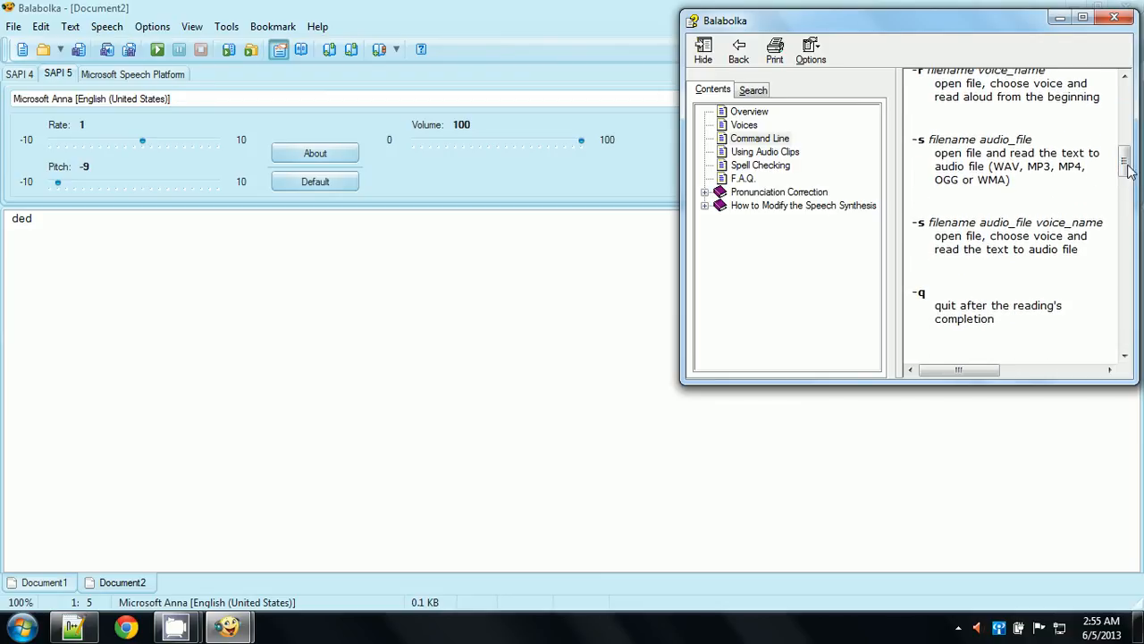
pyautogui.moveTo(1128, 166)
pyautogui.mouseDown()
pyautogui.moveTo(1122, 131)
pyautogui.moveTo(1123, 170)
pyautogui.mouseUp()
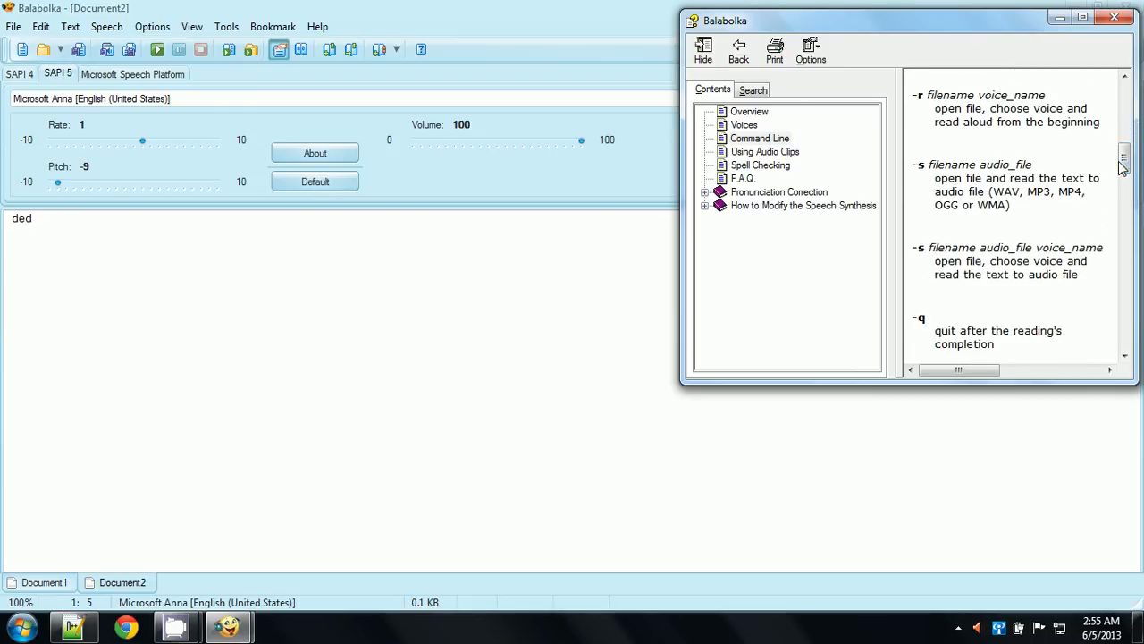
pyautogui.click(1115, 19)
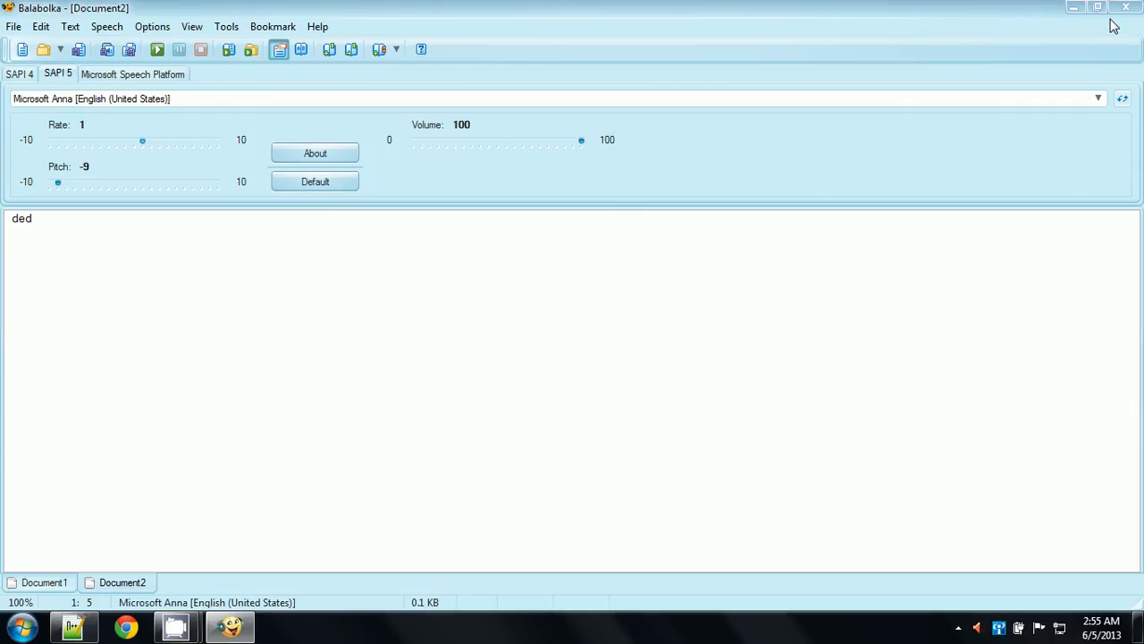
# Step: Look at the save options for Document2 without saving, and view the Overview topic of the help
pyautogui.hotkey('ctrl', 's')
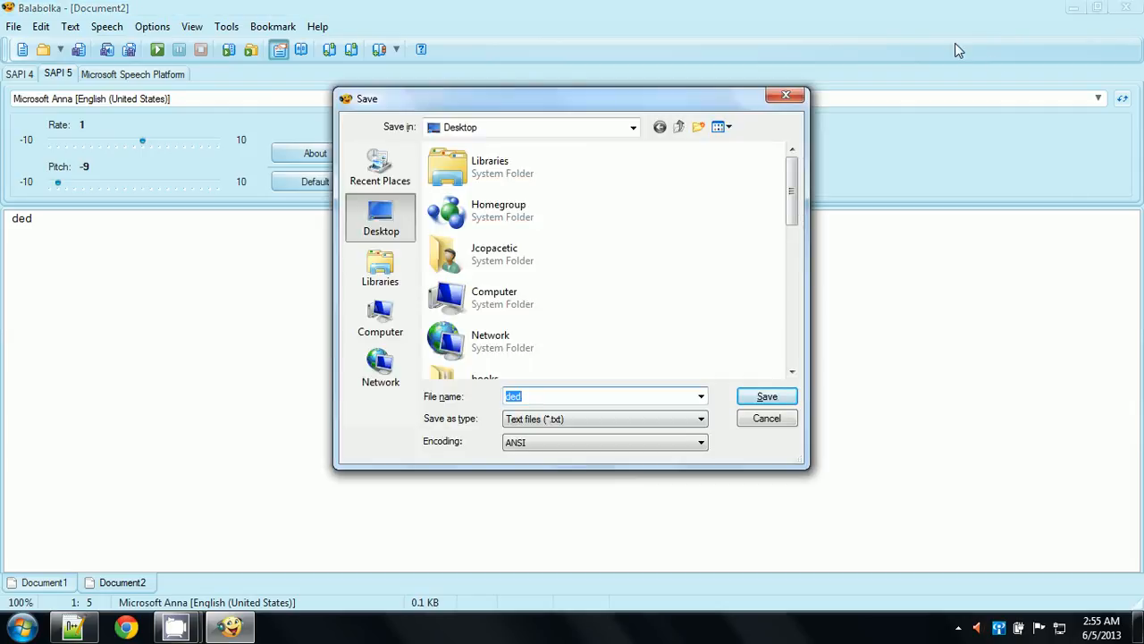
pyautogui.click(785, 95)
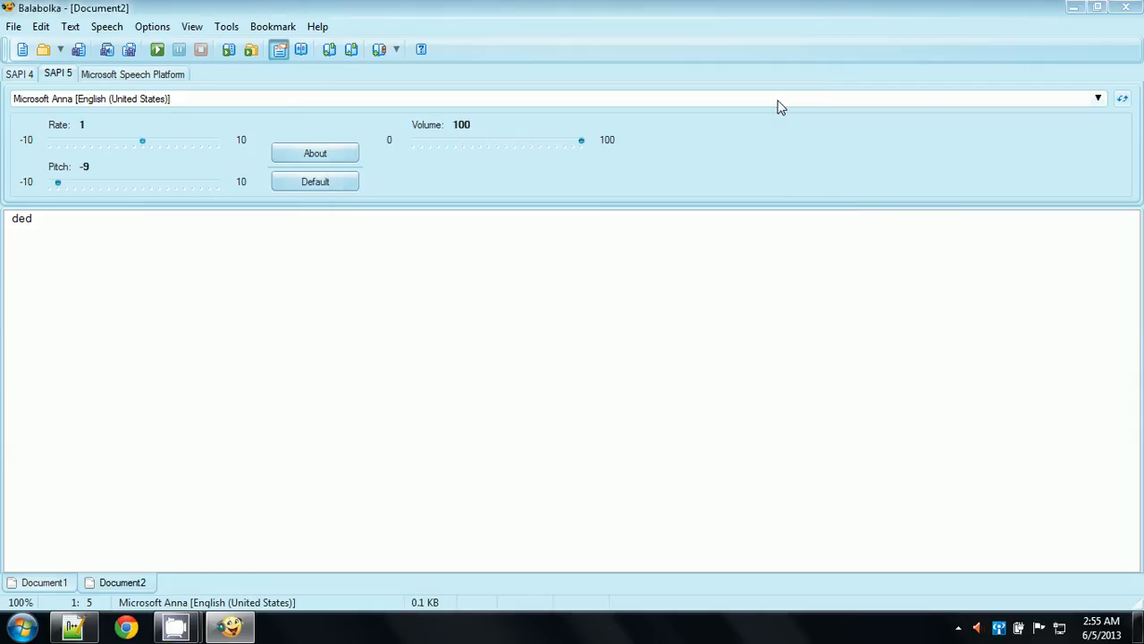
pyautogui.press('Home')
pyautogui.click(320, 32)
pyautogui.click(326, 44)
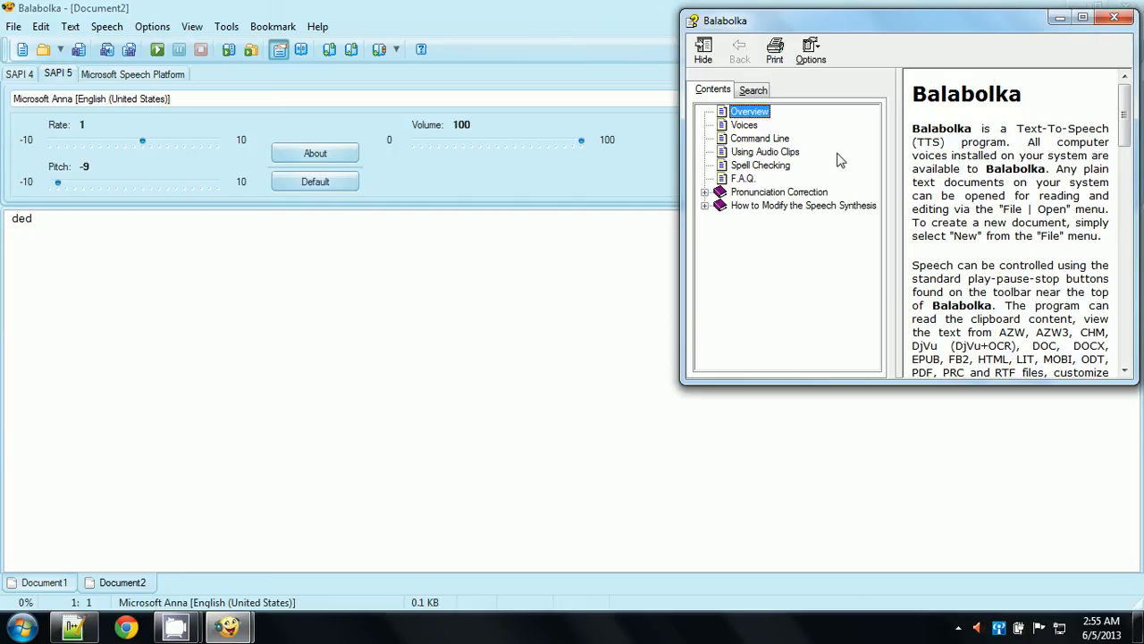
pyautogui.click(1114, 18)
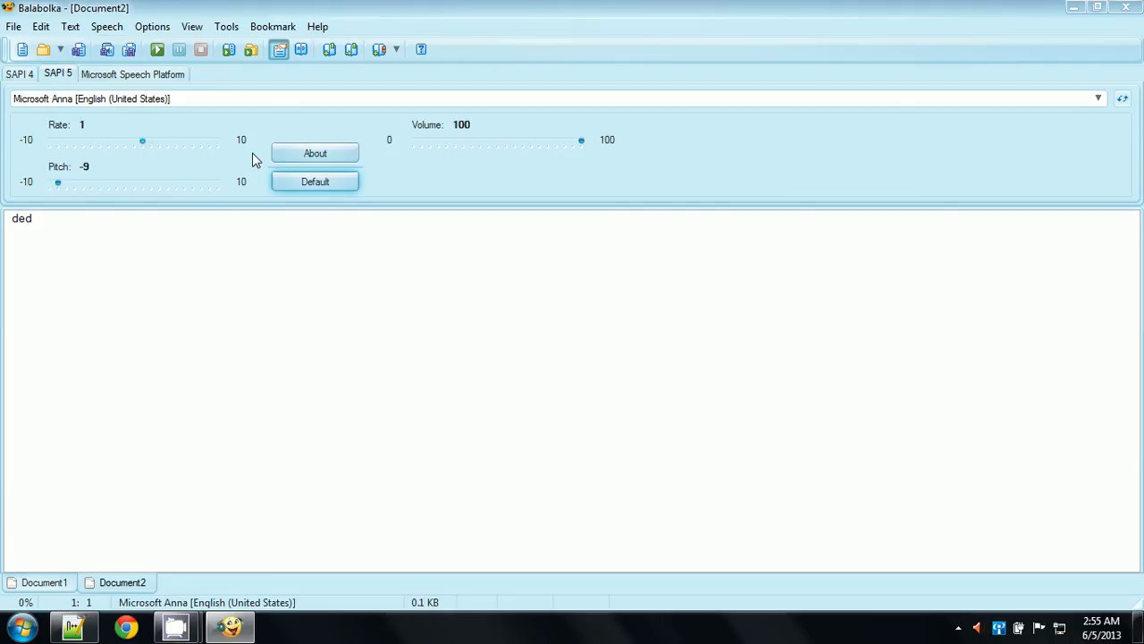
# Step: Delete the word "ded" from Document2 and exit the program without saving the changes to Document1
pyautogui.moveTo(206, 222); pyautogui.dragTo(3, 187)
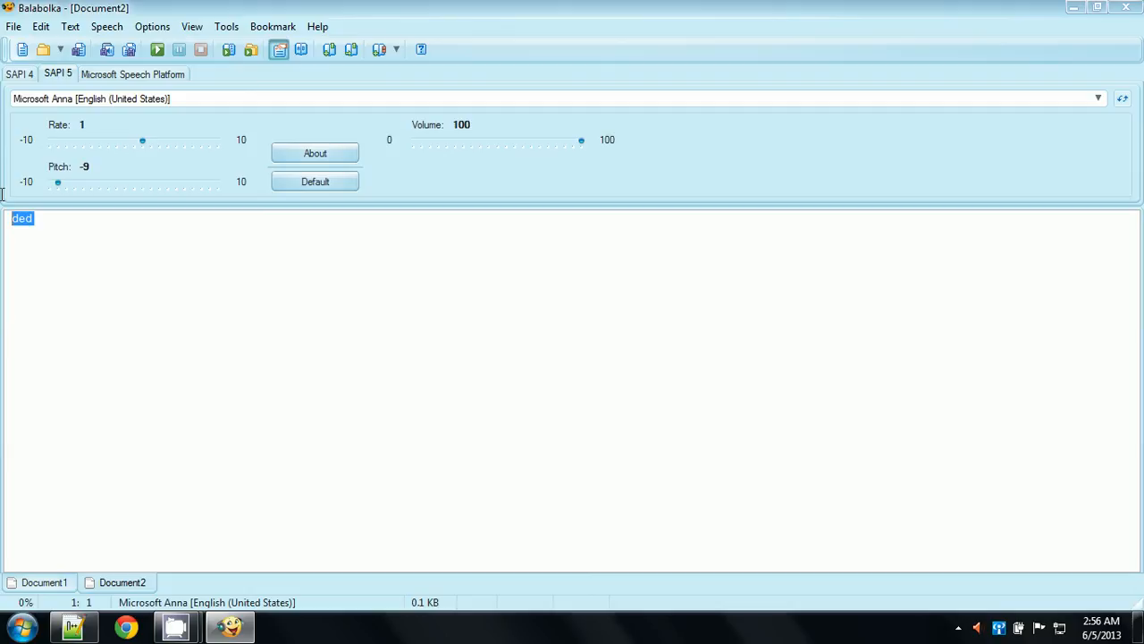
pyautogui.press('BackSpace')
pyautogui.click(1132, 8)
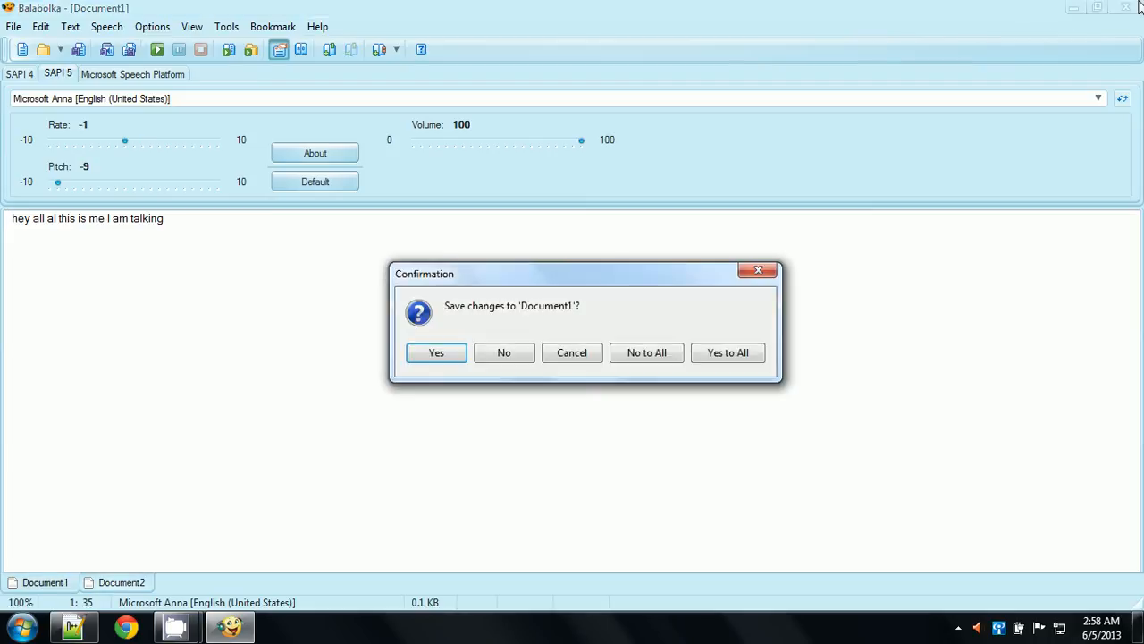
pyautogui.click(505, 354)
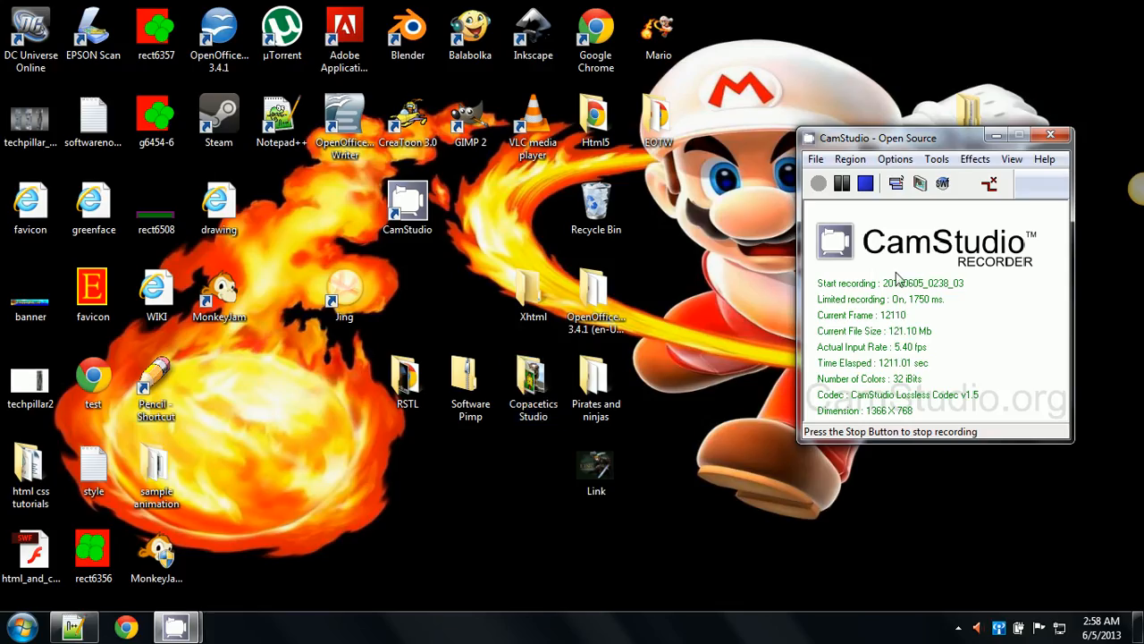